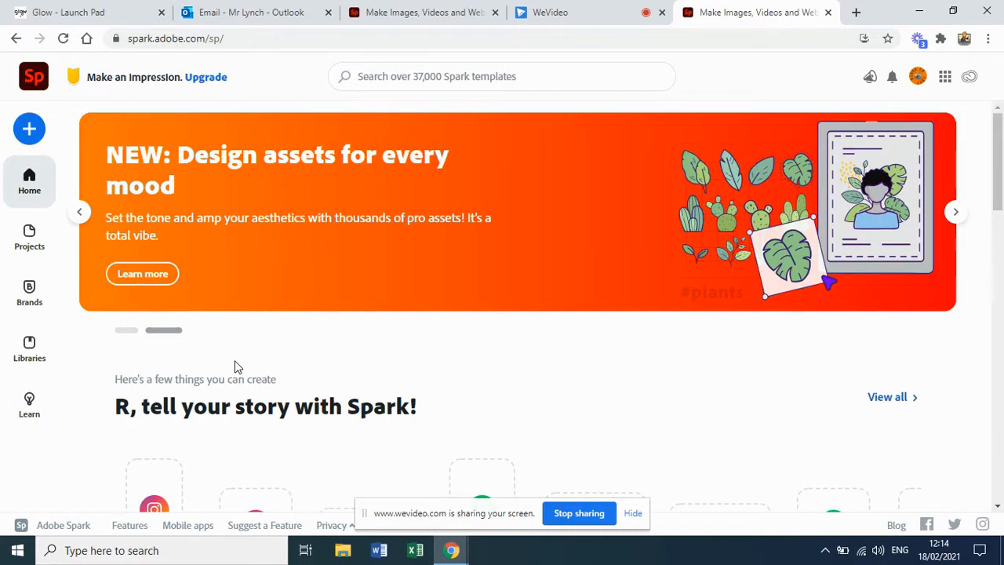
Examine the home page's creation options, templates, recent projects and articles.
{"action": "scroll", "coordinate": [332, 369], "scroll_direction": "down", "scroll_amount": 3}
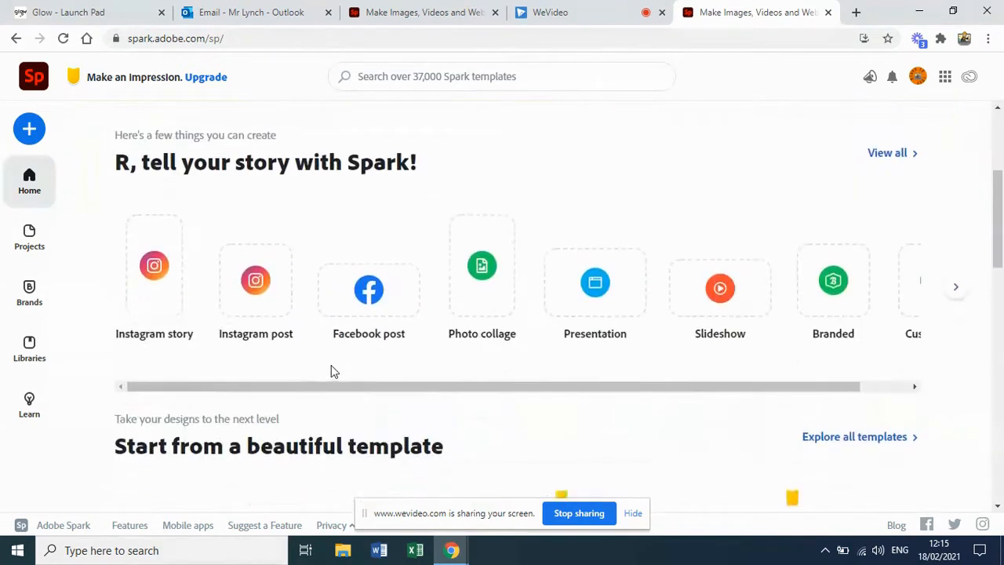
{"action": "scroll", "coordinate": [330, 371], "scroll_direction": "down", "scroll_amount": 2}
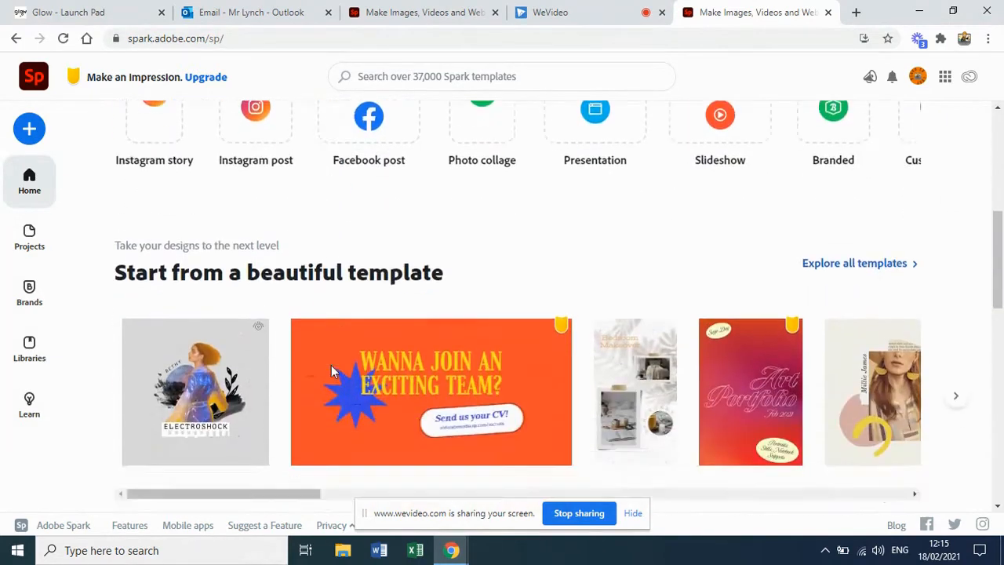
{"action": "scroll", "coordinate": [331, 371], "scroll_direction": "down", "scroll_amount": 5}
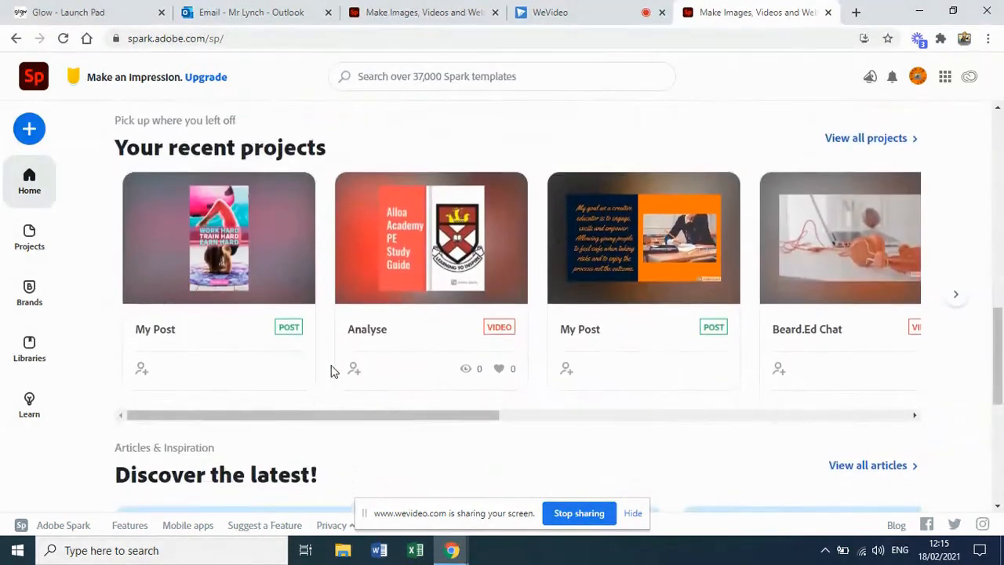
{"action": "scroll", "coordinate": [331, 370], "scroll_direction": "down", "scroll_amount": 4}
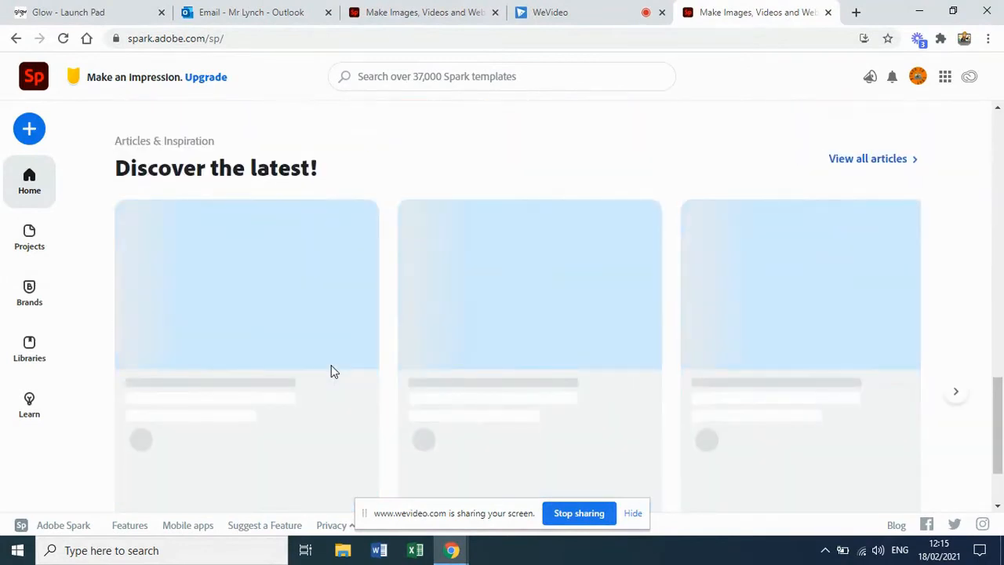
{"action": "scroll", "coordinate": [331, 371], "scroll_direction": "down", "scroll_amount": 1}
{"action": "scroll", "coordinate": [331, 370], "scroll_direction": "up", "scroll_amount": 7}
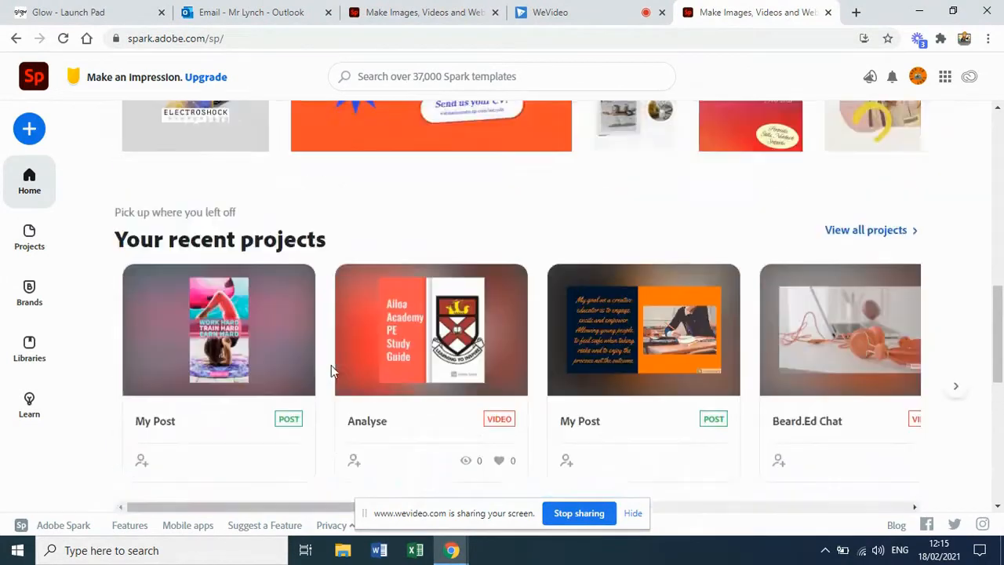
{"action": "scroll", "coordinate": [331, 369], "scroll_direction": "up", "scroll_amount": 6}
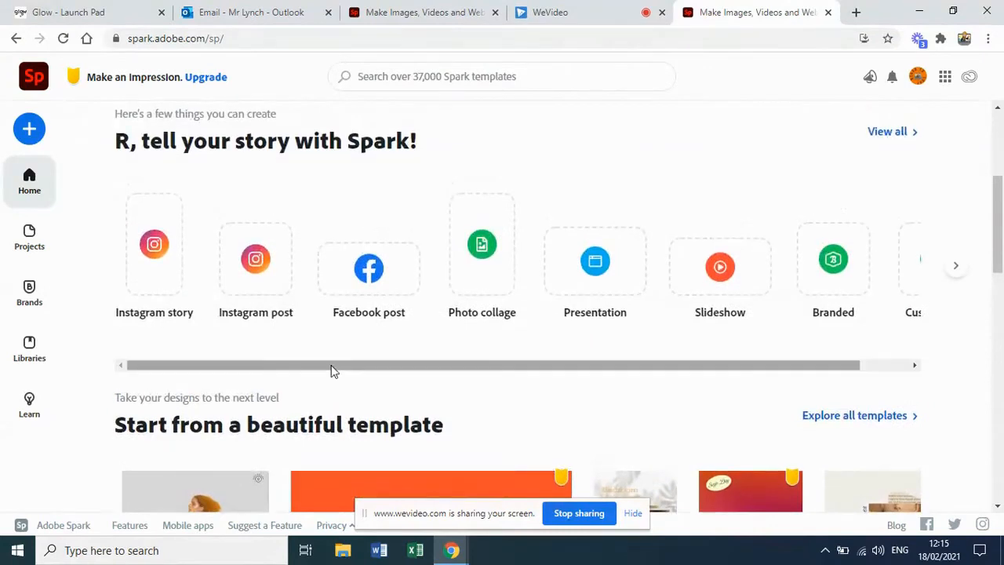
{"action": "scroll", "coordinate": [331, 370], "scroll_direction": "up", "scroll_amount": 3}
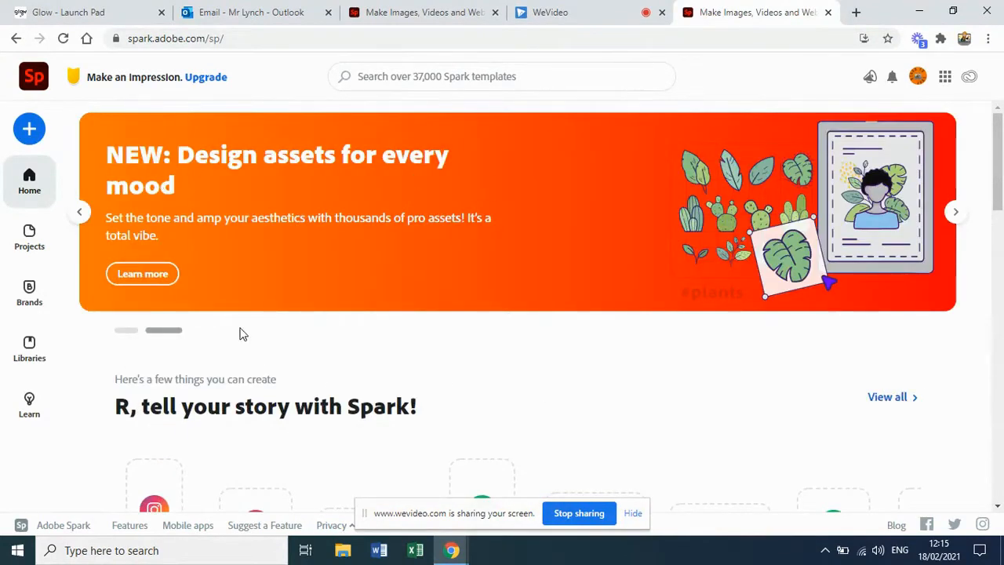
Create a new video project titled "Info For Staff" and continue to the story templates.
{"action": "left_click", "coordinate": [30, 135]}
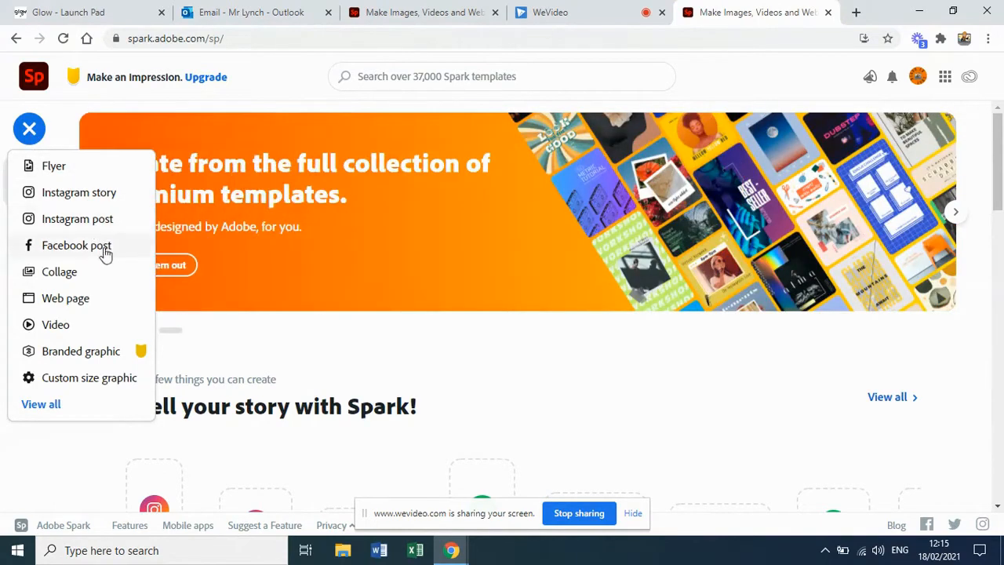
{"action": "left_click", "coordinate": [79, 336]}
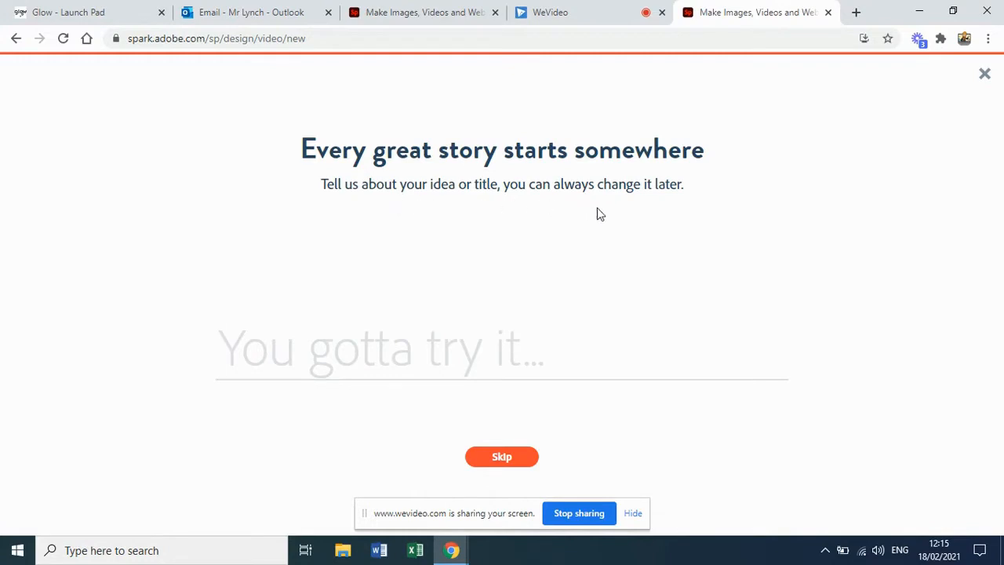
{"action": "type", "text": "Info For S"}
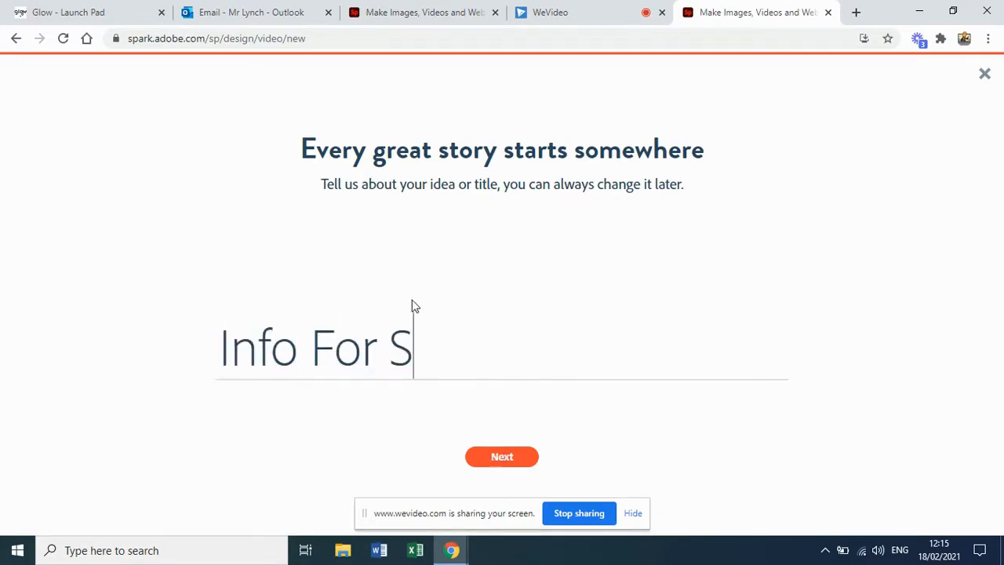
{"action": "type", "text": "taFF"}
{"action": "key", "text": "BackSpace"}
{"action": "key", "text": "BackSpace"}
{"action": "type", "text": "ff"}
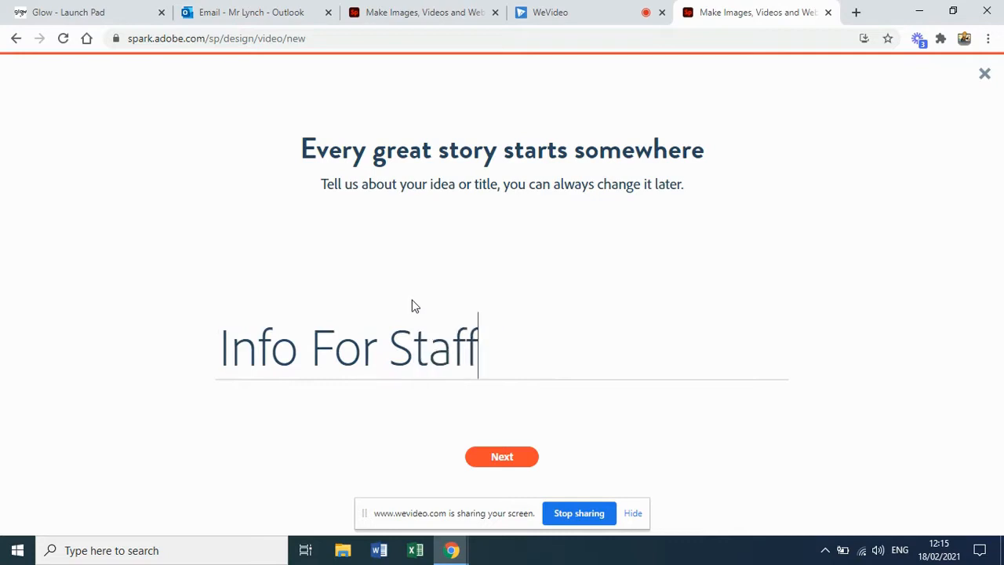
{"action": "left_click", "coordinate": [495, 459]}
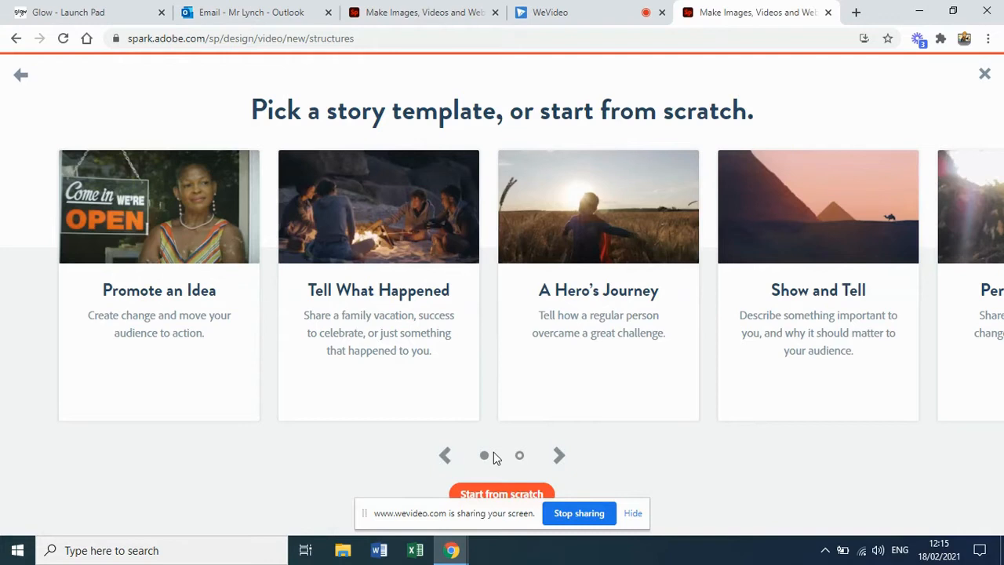
Build the video from the Teach a Lesson story template and dismiss the introductory tutorial and the slide's teaching prompt.
{"action": "mouse_move", "coordinate": [614, 193]}
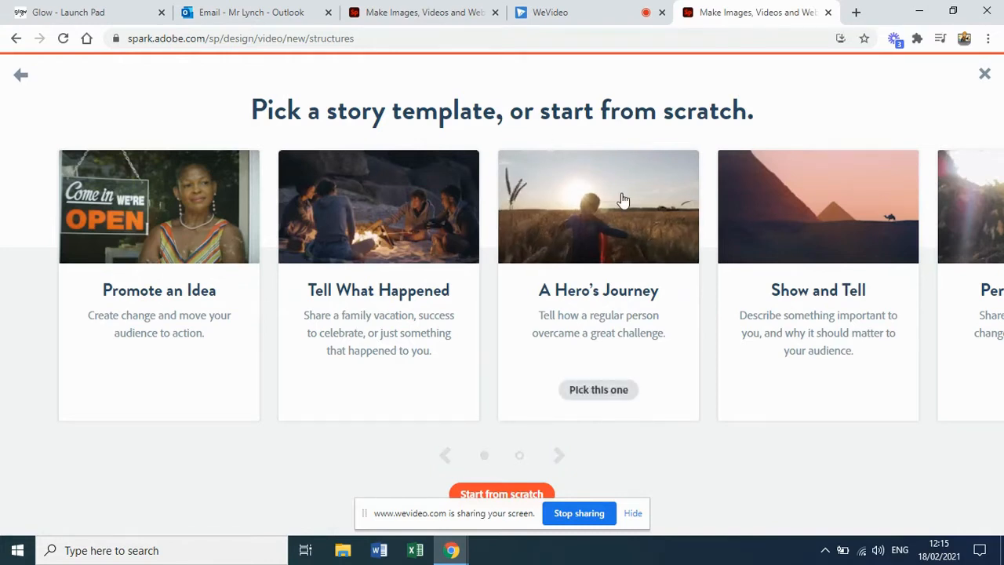
{"action": "scroll", "coordinate": [593, 230], "scroll_direction": "right", "scroll_amount": 10}
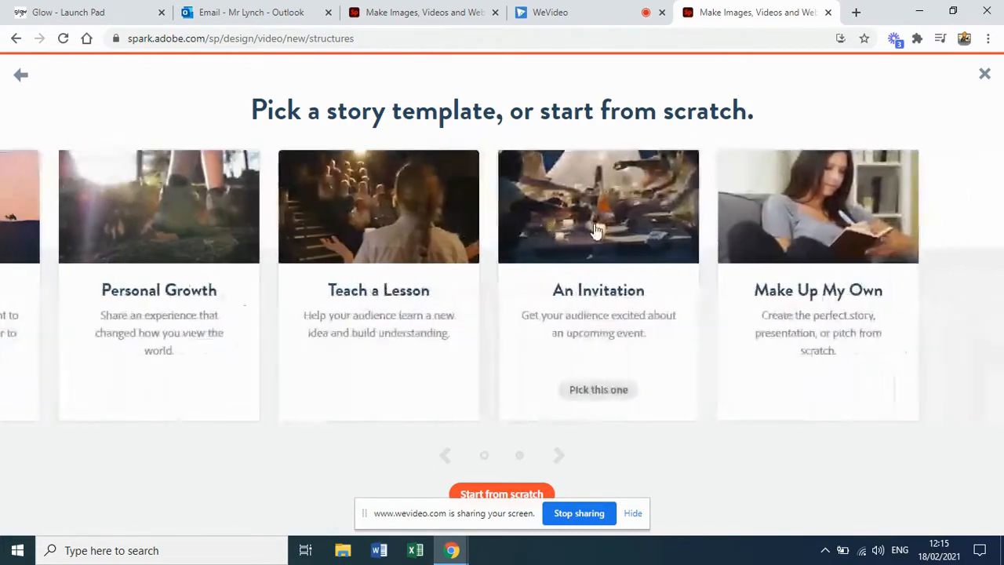
{"action": "scroll", "coordinate": [594, 230], "scroll_direction": "left", "scroll_amount": 8}
{"action": "scroll", "coordinate": [594, 231], "scroll_direction": "left", "scroll_amount": 2}
{"action": "scroll", "coordinate": [593, 231], "scroll_direction": "right", "scroll_amount": 6}
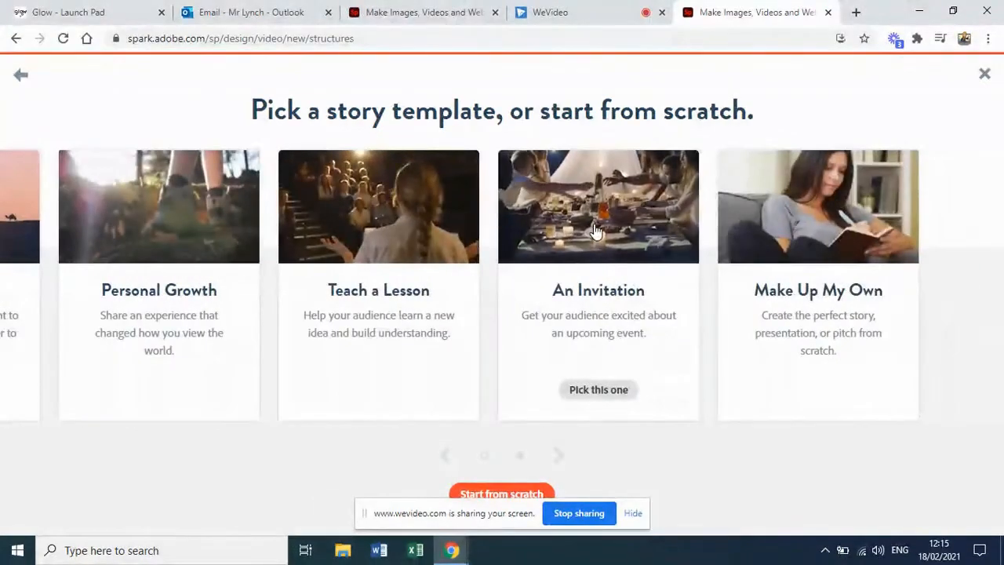
{"action": "left_click", "coordinate": [373, 226]}
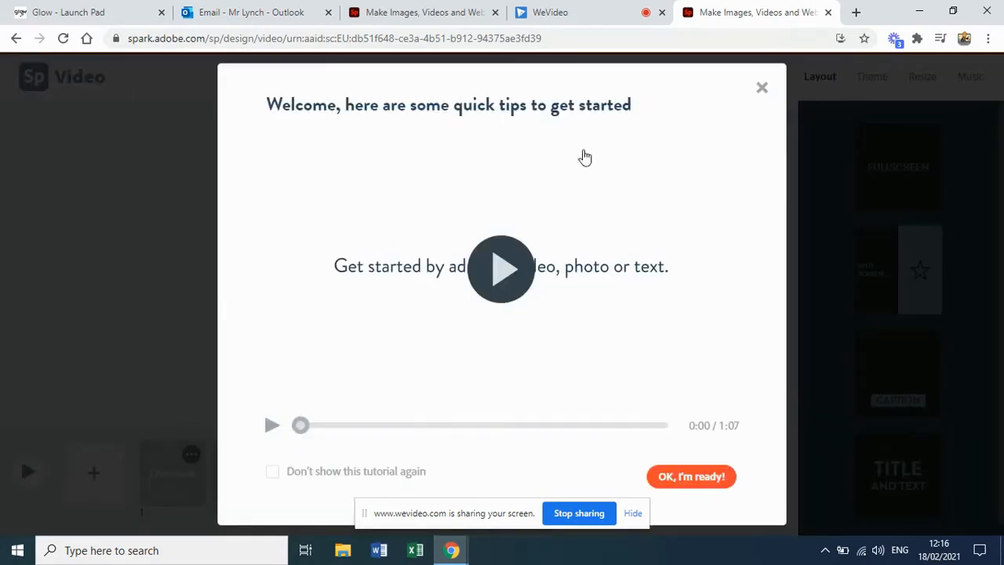
{"action": "left_click", "coordinate": [679, 476]}
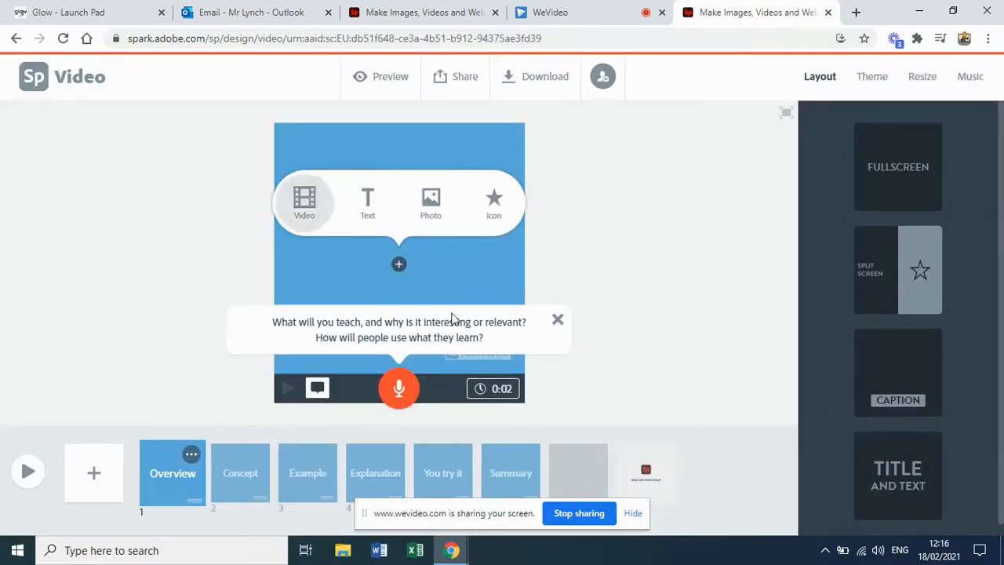
{"action": "left_click", "coordinate": [558, 319]}
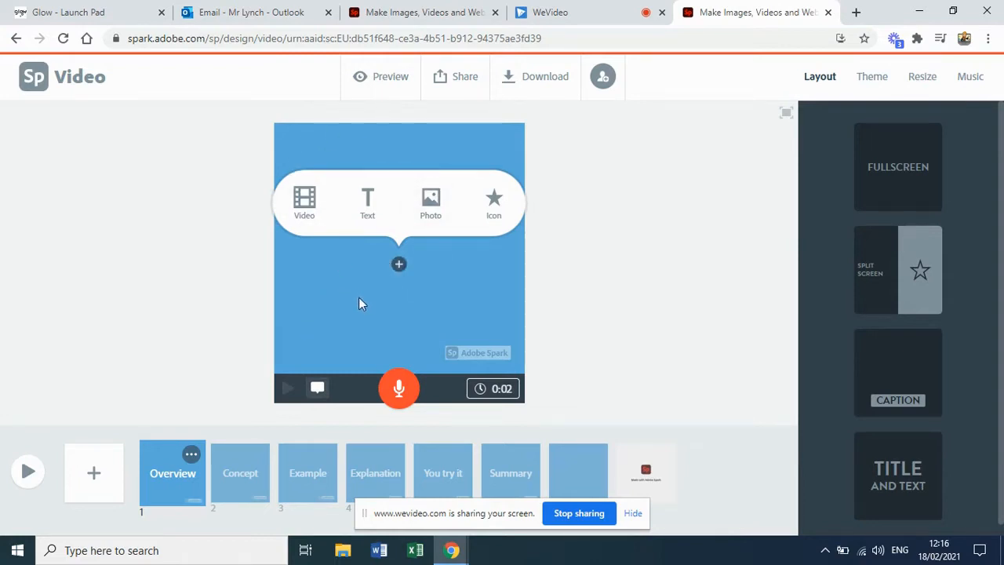
Add the text "Alloa Staff Info Video" to the Overview slide and give the slide the split screen layout.
{"action": "left_click", "coordinate": [369, 199]}
{"action": "type", "text": "Alloa"}
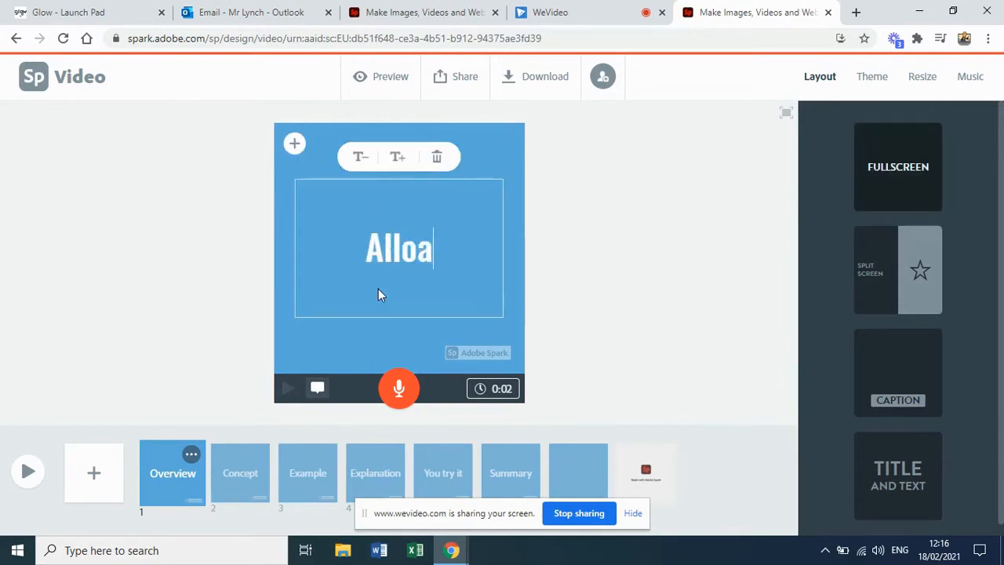
{"action": "type", "text": " STAFF"}
{"action": "key", "text": "BackSpace"}
{"action": "key", "text": "BackSpace"}
{"action": "key", "text": "BackSpace"}
{"action": "key", "text": "BackSpace"}
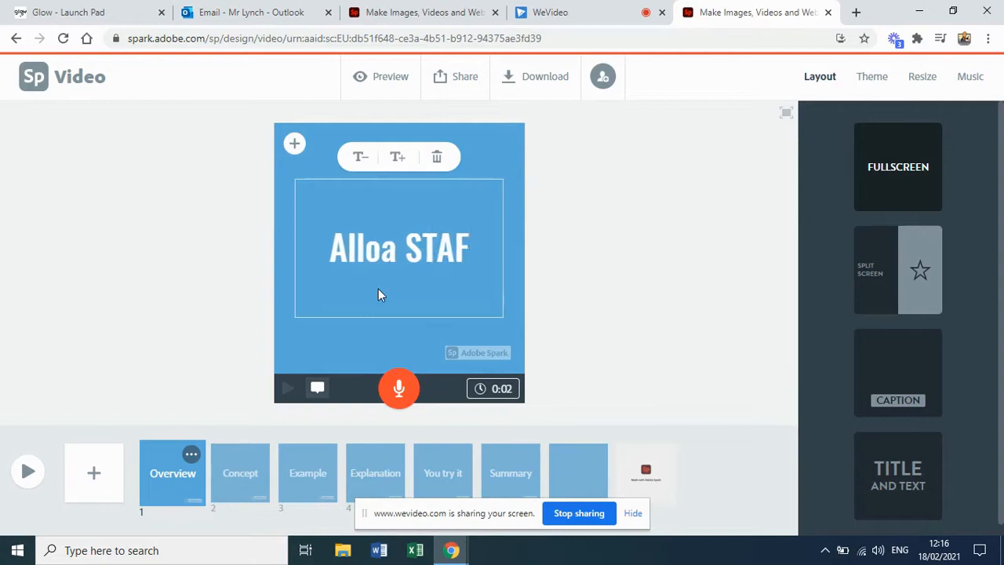
{"action": "type", "text": "taff "}
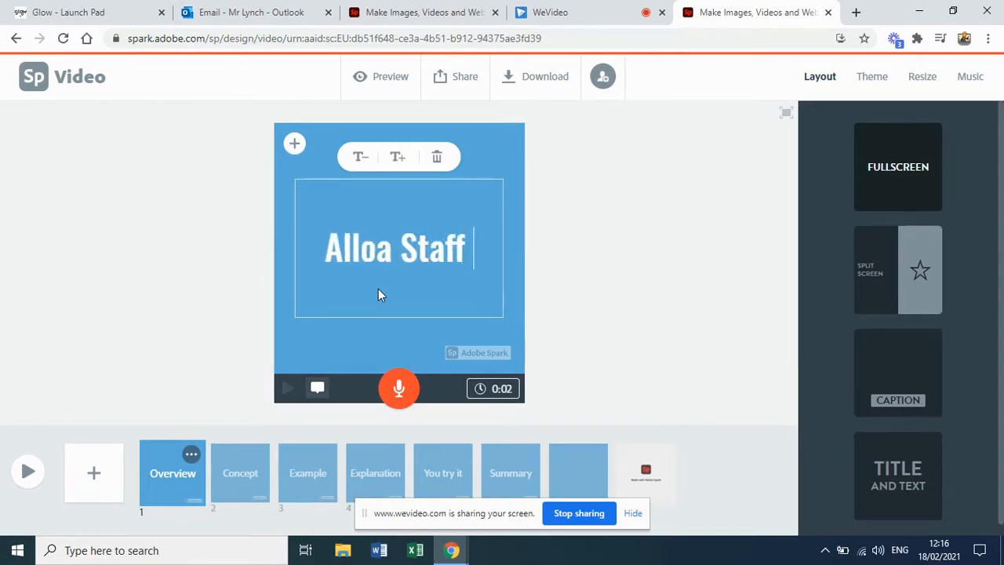
{"action": "type", "text": "Info Video"}
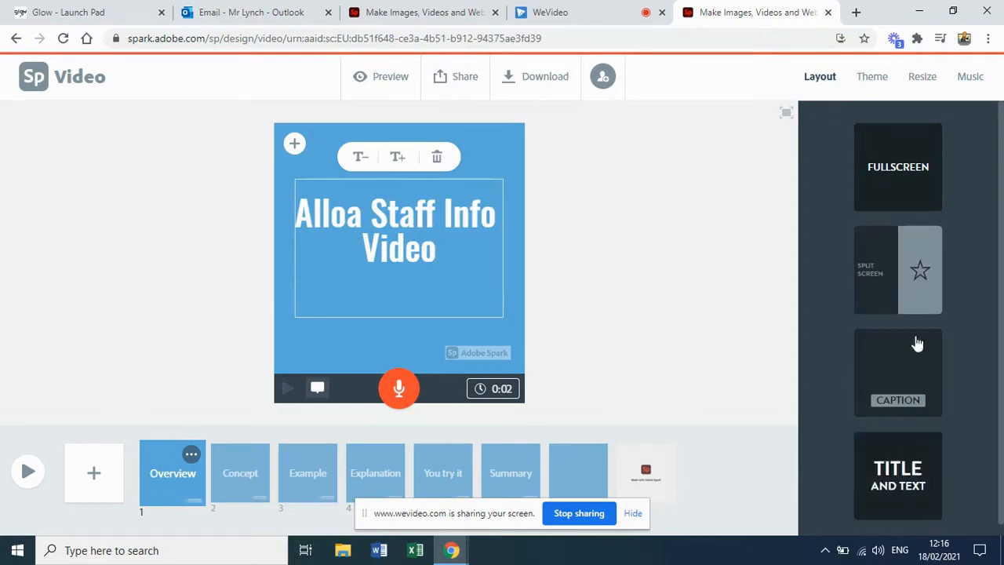
{"action": "left_click", "coordinate": [905, 192]}
{"action": "left_click", "coordinate": [906, 270]}
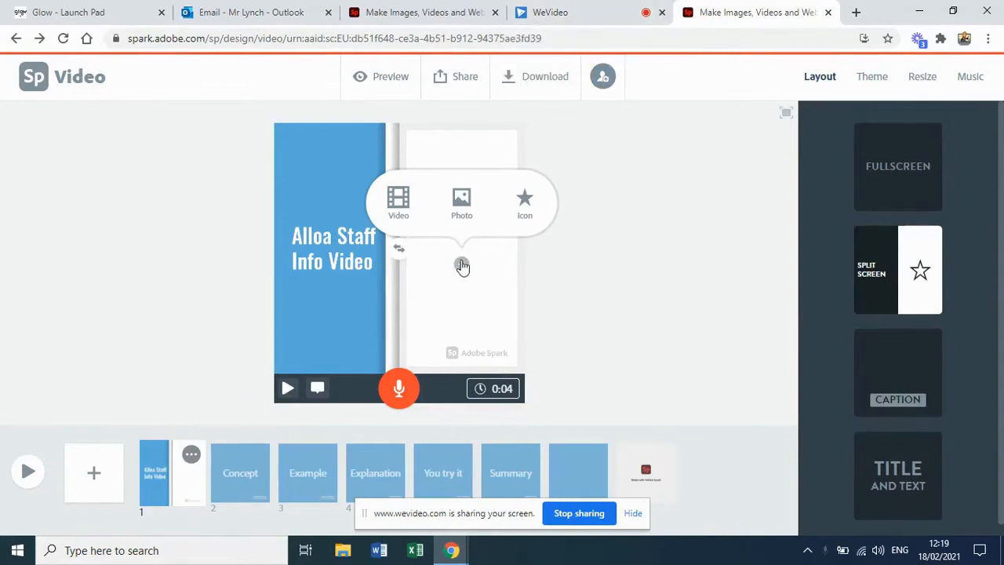
Fill the empty half of the title slide with the bookshelf photo from a free photo search for "school", zoomed out one level.
{"action": "left_click", "coordinate": [476, 203]}
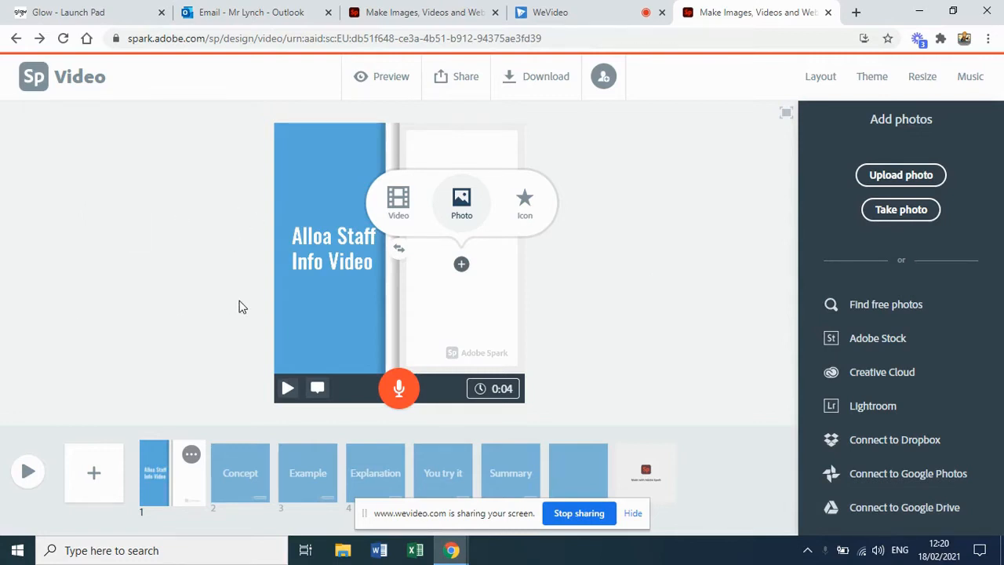
{"action": "left_click", "coordinate": [870, 309]}
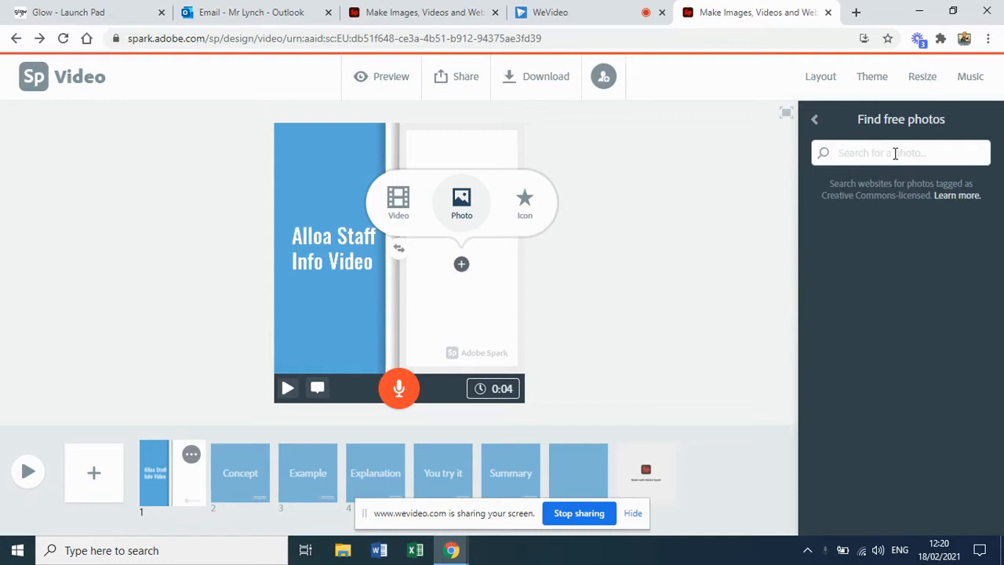
{"action": "left_click", "coordinate": [894, 153]}
{"action": "type", "text": "school"}
{"action": "key", "text": "Return"}
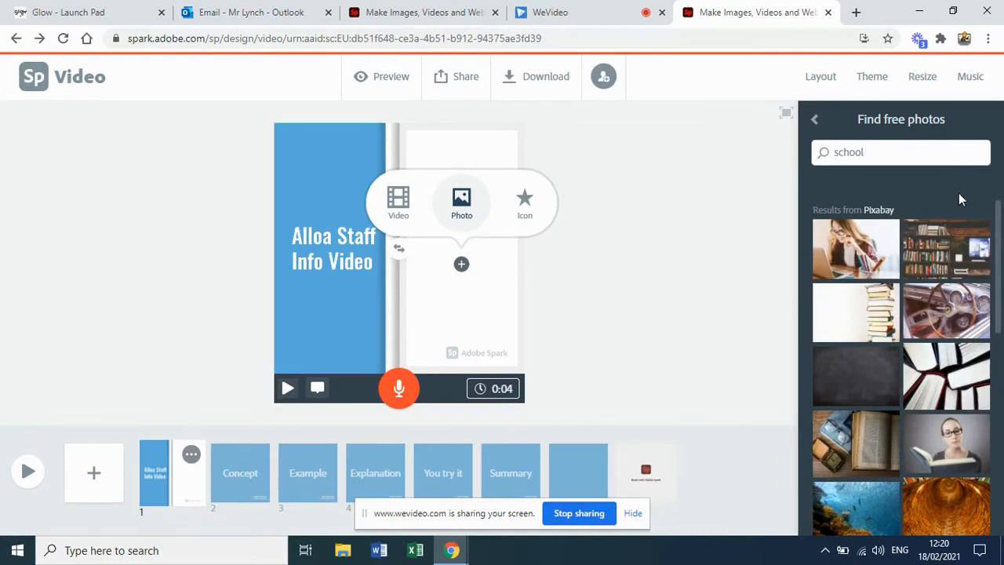
{"action": "left_click", "coordinate": [952, 245]}
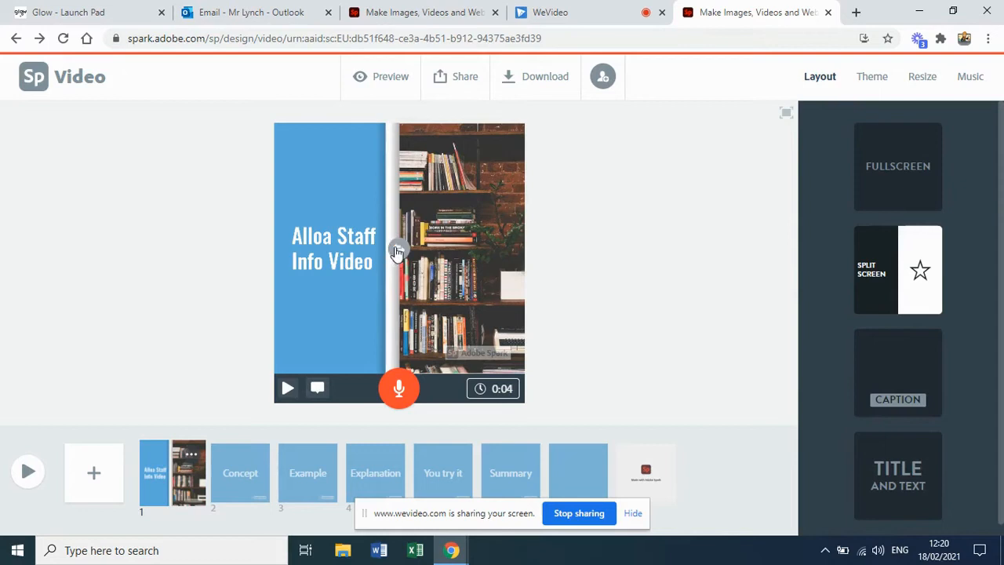
{"action": "left_click", "coordinate": [398, 250]}
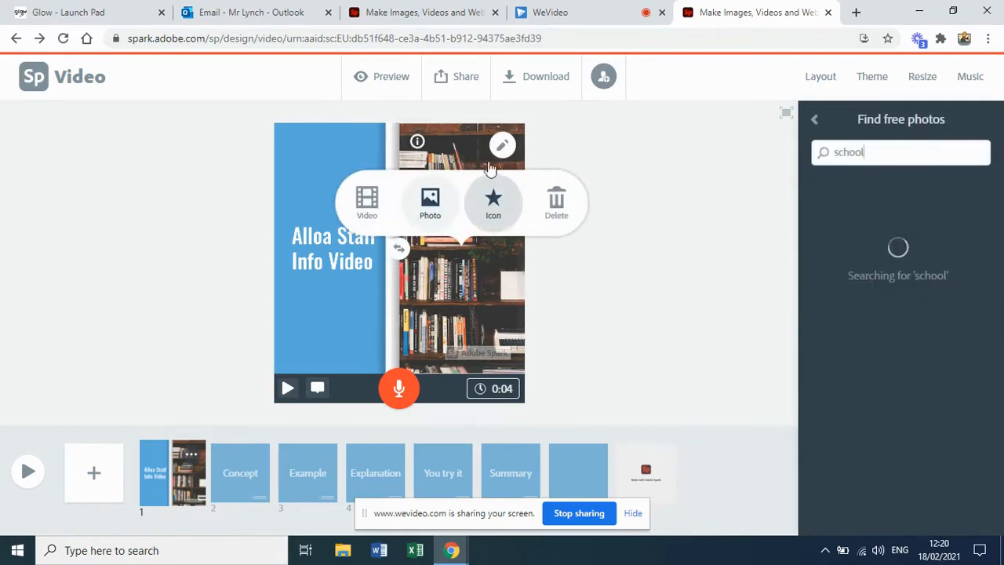
{"action": "left_click", "coordinate": [502, 196]}
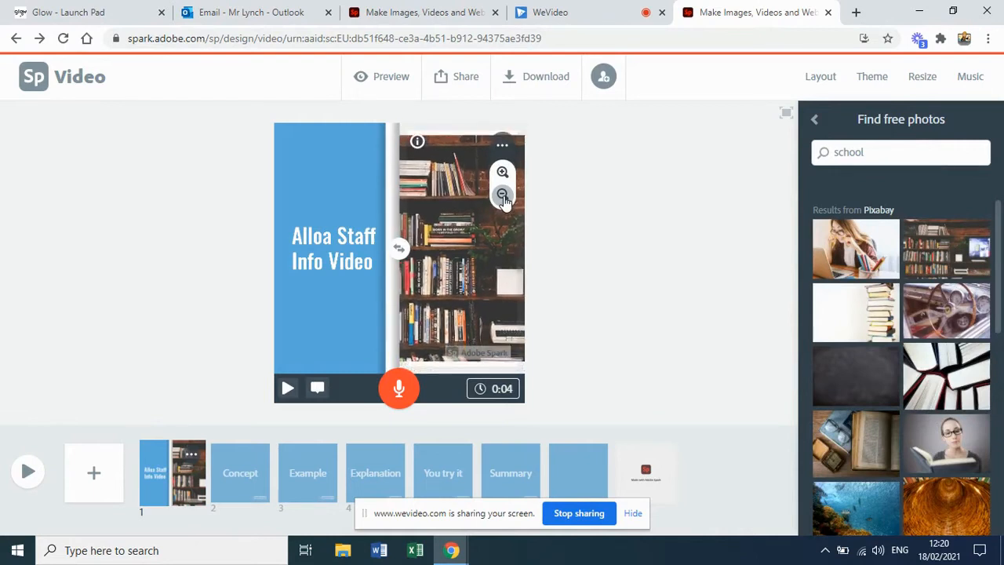
Try the red colour of the Tidal theme and apply the Sage theme to the video instead.
{"action": "left_click", "coordinate": [873, 78]}
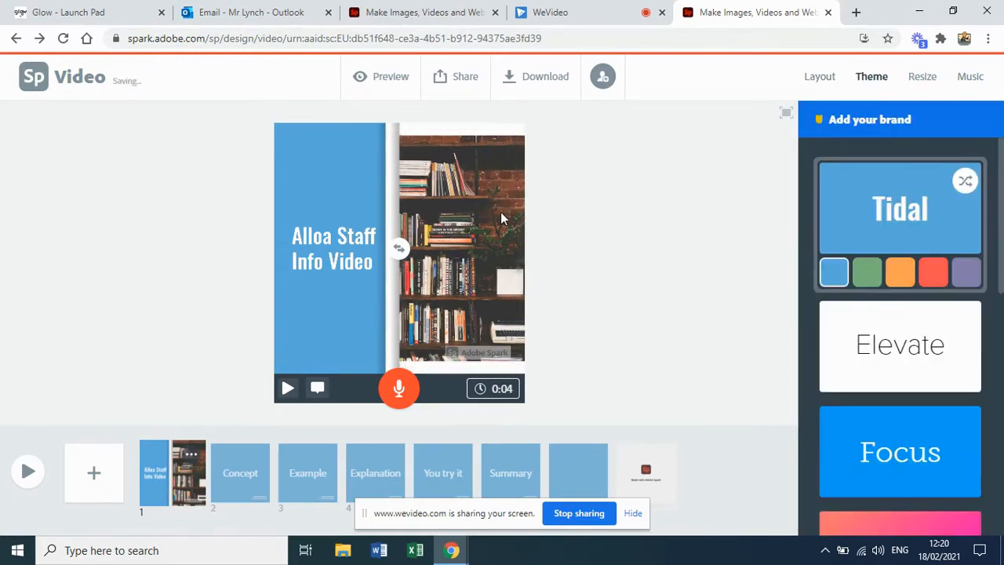
{"action": "left_click", "coordinate": [932, 276]}
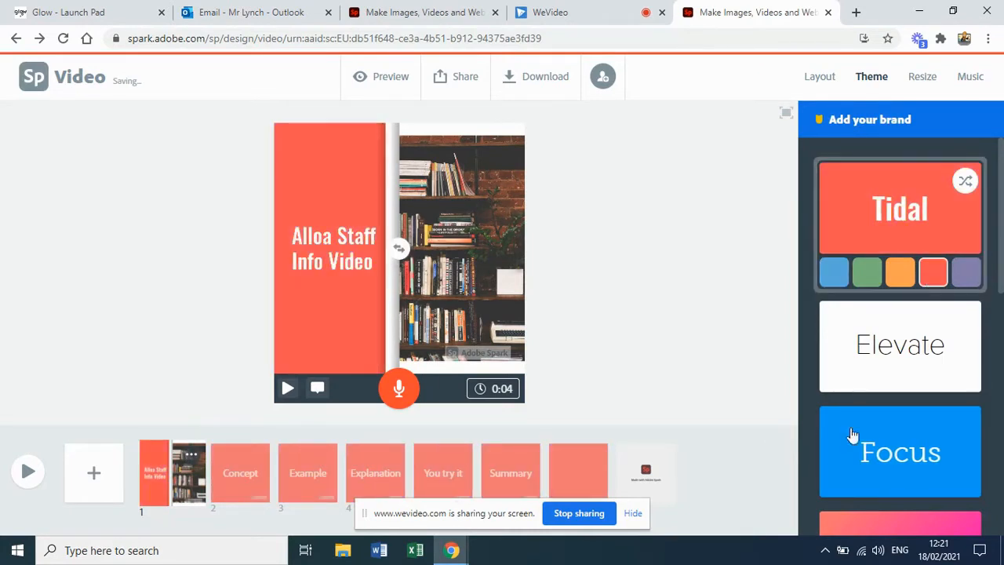
{"action": "scroll", "coordinate": [876, 426], "scroll_direction": "down", "scroll_amount": 3}
{"action": "scroll", "coordinate": [876, 424], "scroll_direction": "down", "scroll_amount": 5}
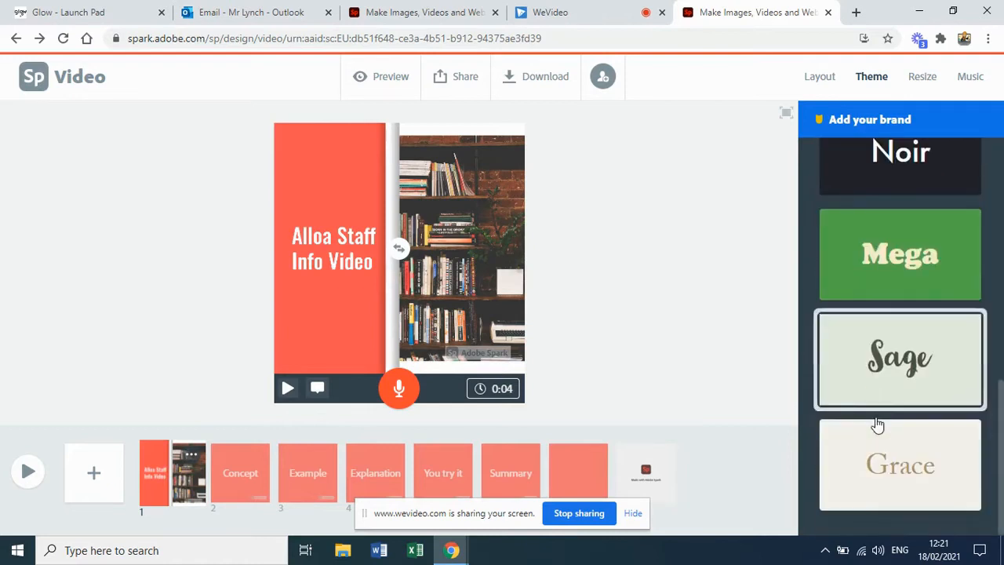
{"action": "left_click", "coordinate": [899, 358]}
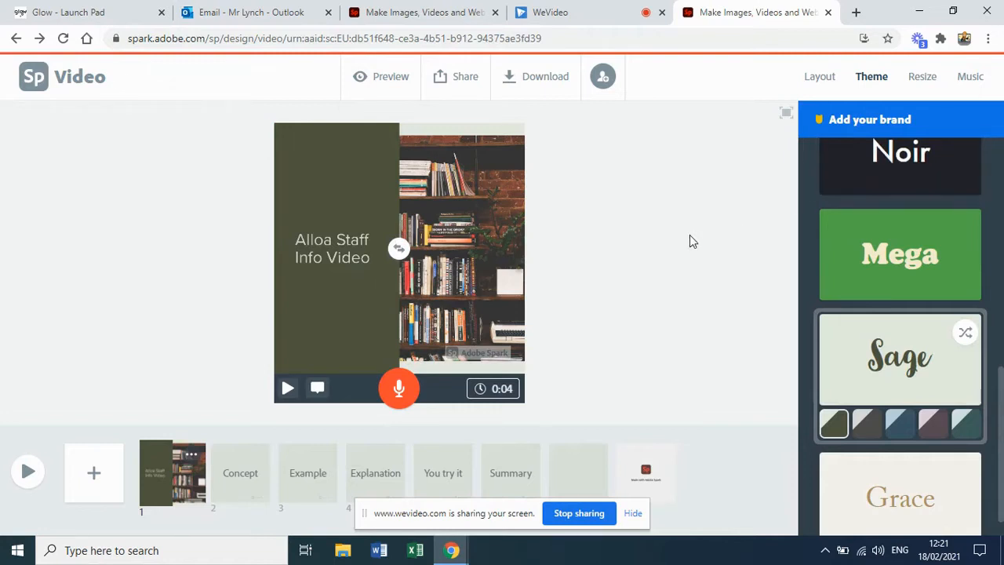
Start a voice recording on the title slide.
{"action": "left_click", "coordinate": [400, 396]}
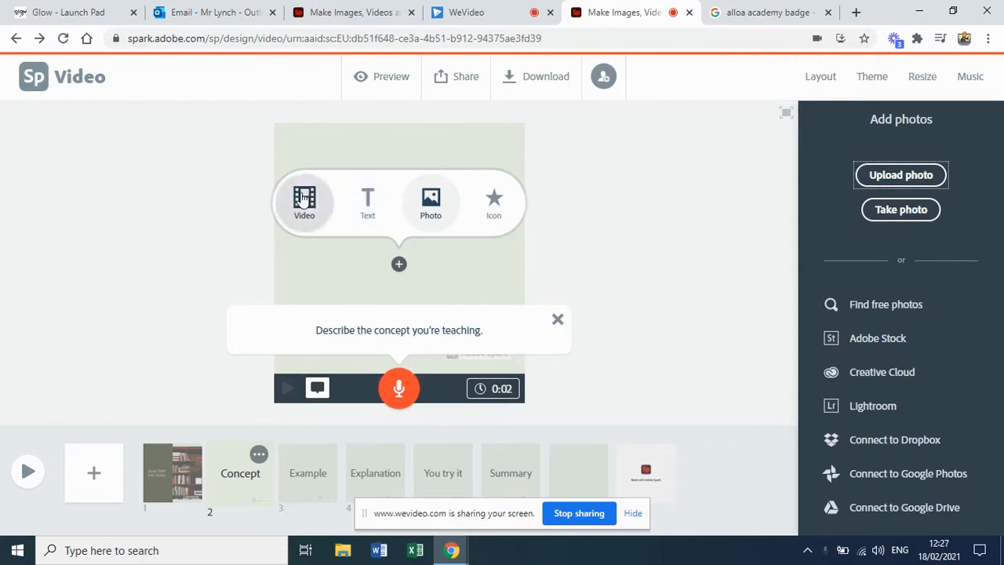
Fill the Concept slide with the badge image uploaded from the Pictures folder and dismiss the slide's narration hint.
{"action": "left_click", "coordinate": [788, 12]}
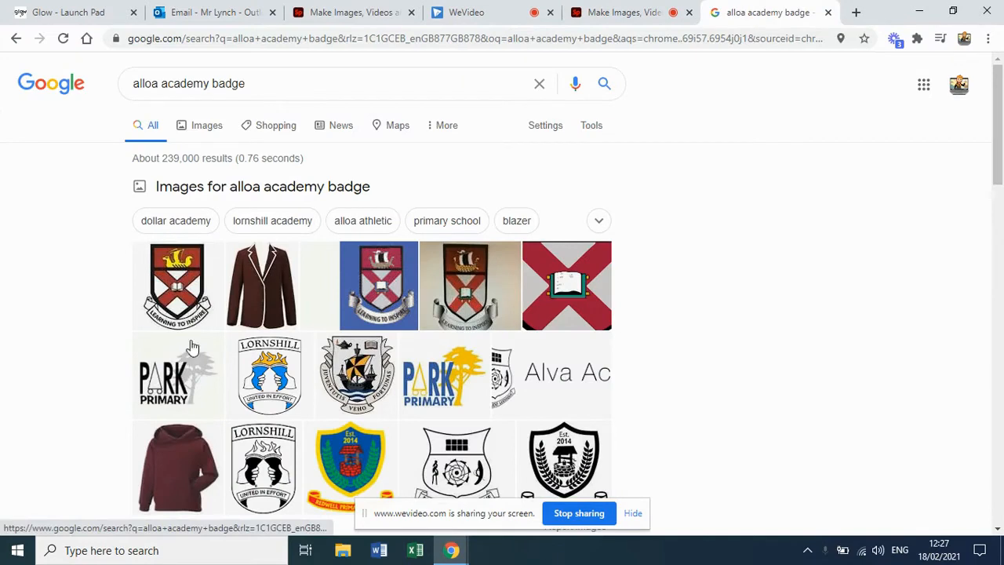
{"action": "left_click", "coordinate": [617, 12]}
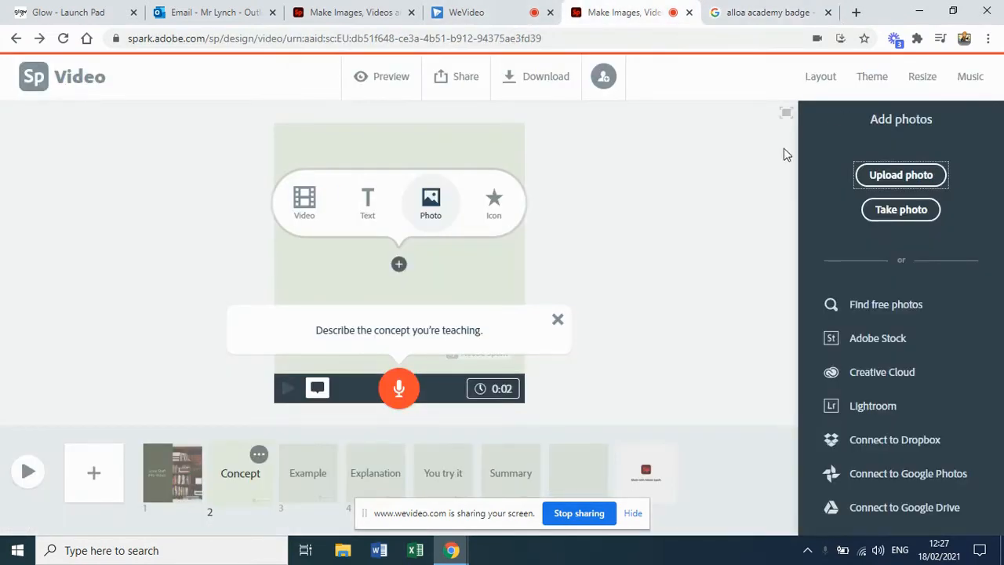
{"action": "left_click", "coordinate": [885, 180]}
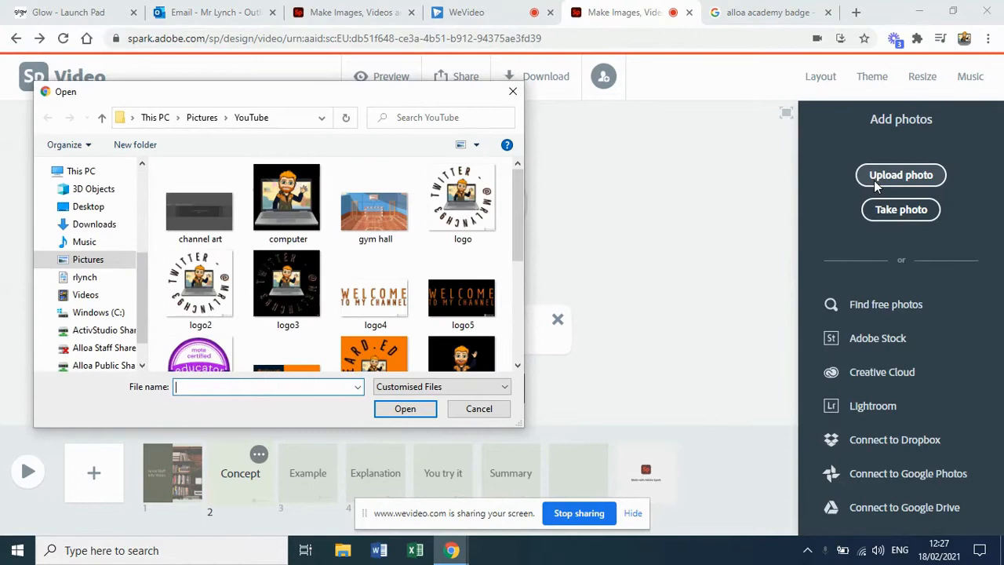
{"action": "left_click", "coordinate": [64, 265]}
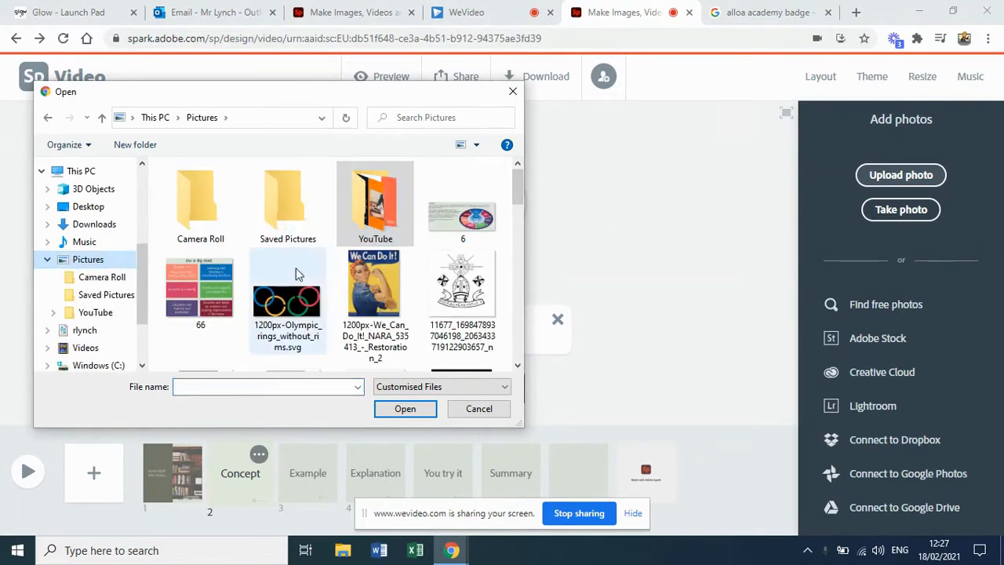
{"action": "scroll", "coordinate": [296, 272], "scroll_direction": "down", "scroll_amount": 3}
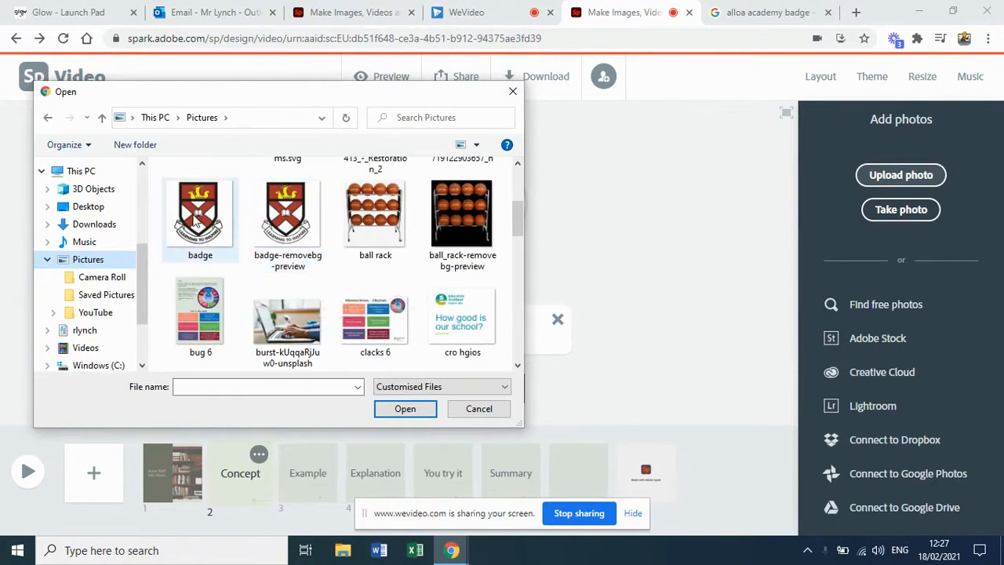
{"action": "left_click", "coordinate": [195, 220]}
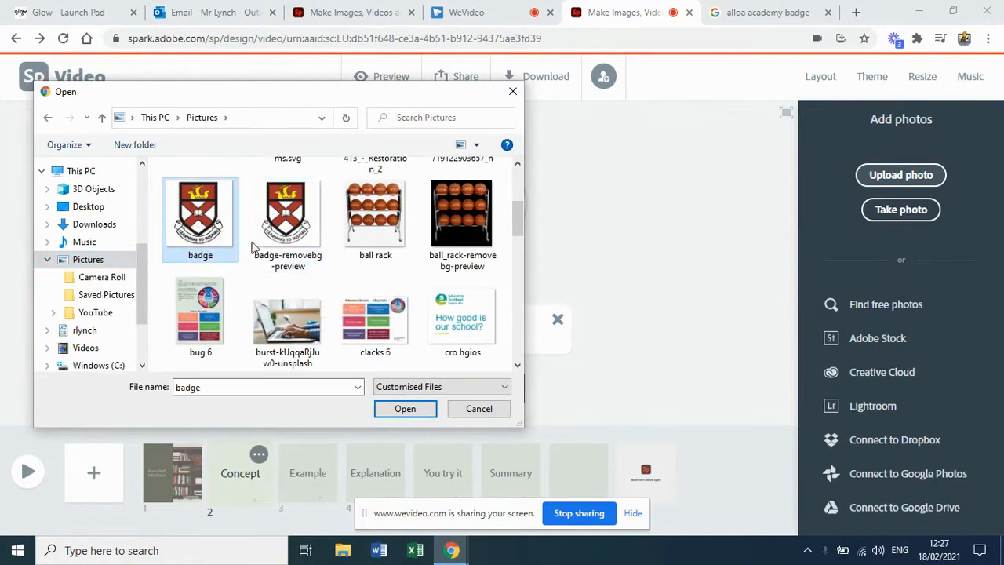
{"action": "left_click", "coordinate": [404, 409]}
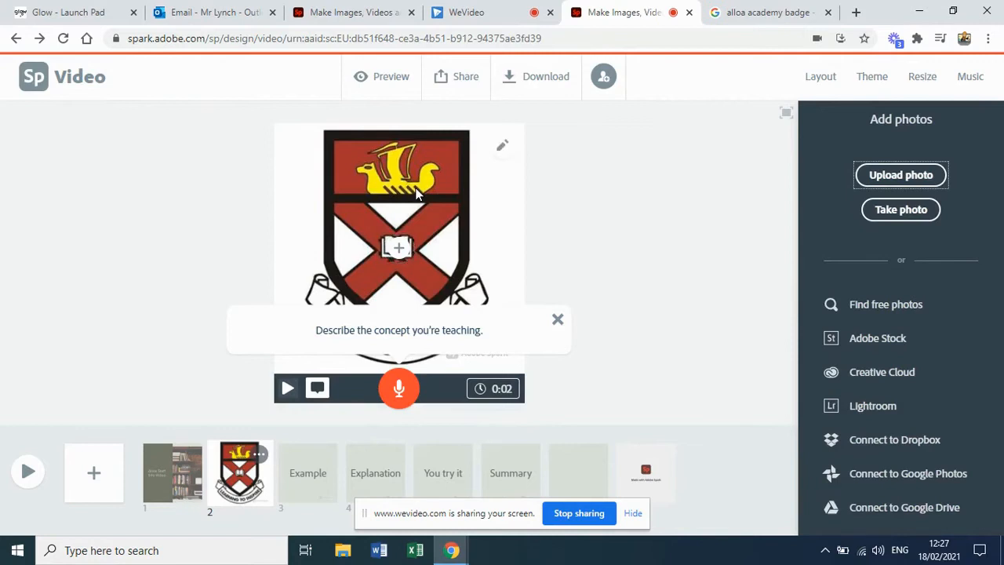
{"action": "left_click", "coordinate": [557, 321]}
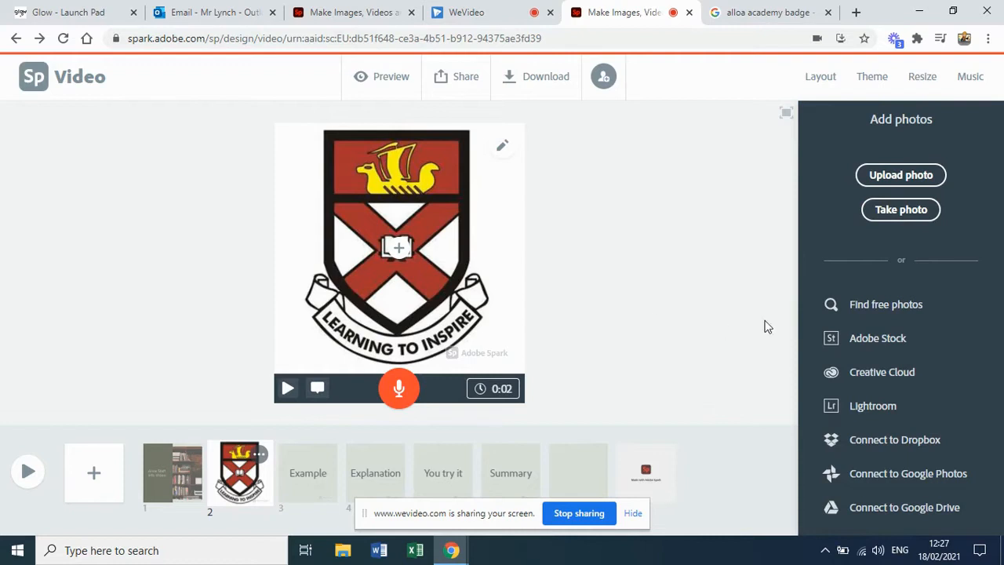
Set the duration of the Example slide to 3 seconds.
{"action": "left_click", "coordinate": [304, 476]}
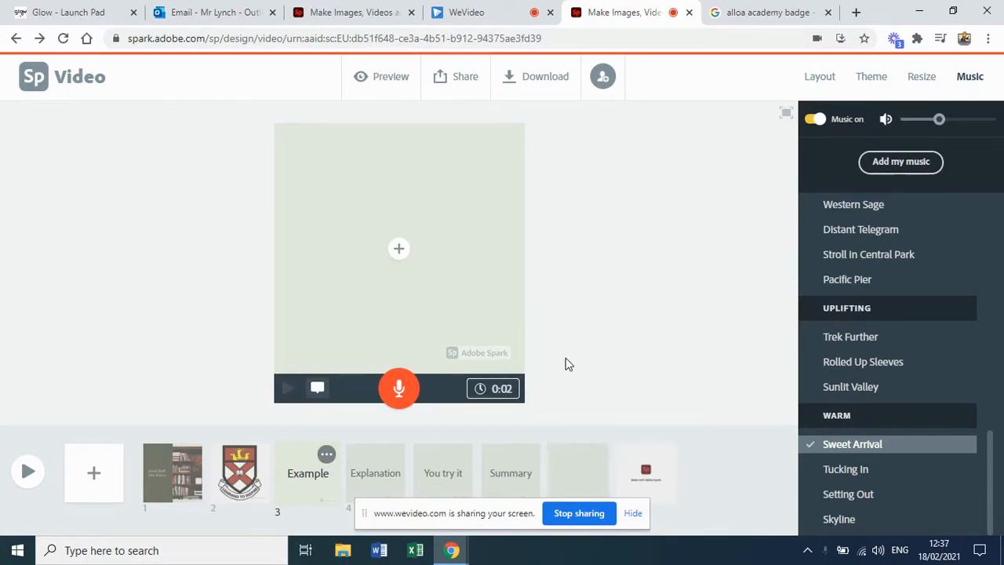
{"action": "left_click", "coordinate": [495, 394]}
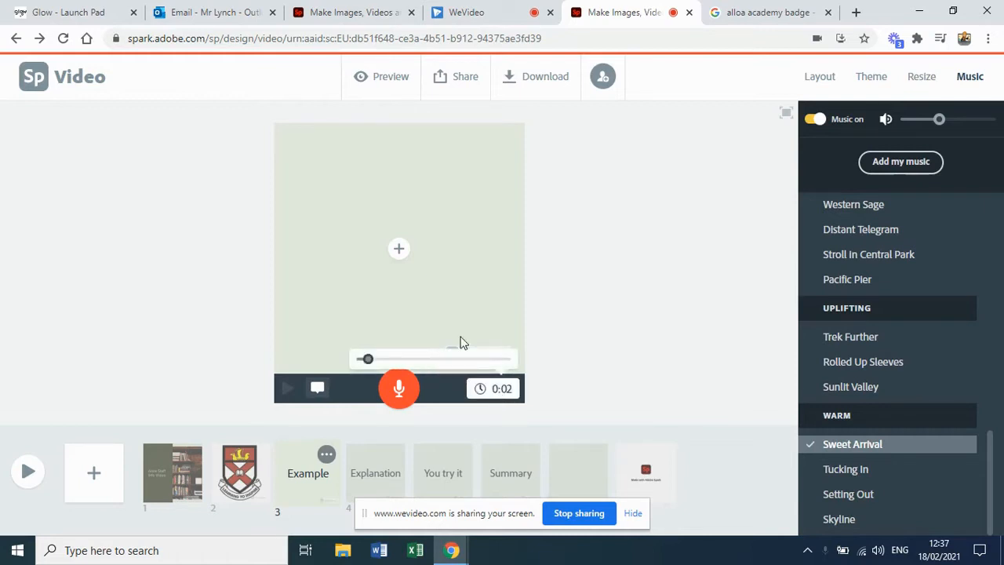
{"action": "left_click", "coordinate": [506, 390]}
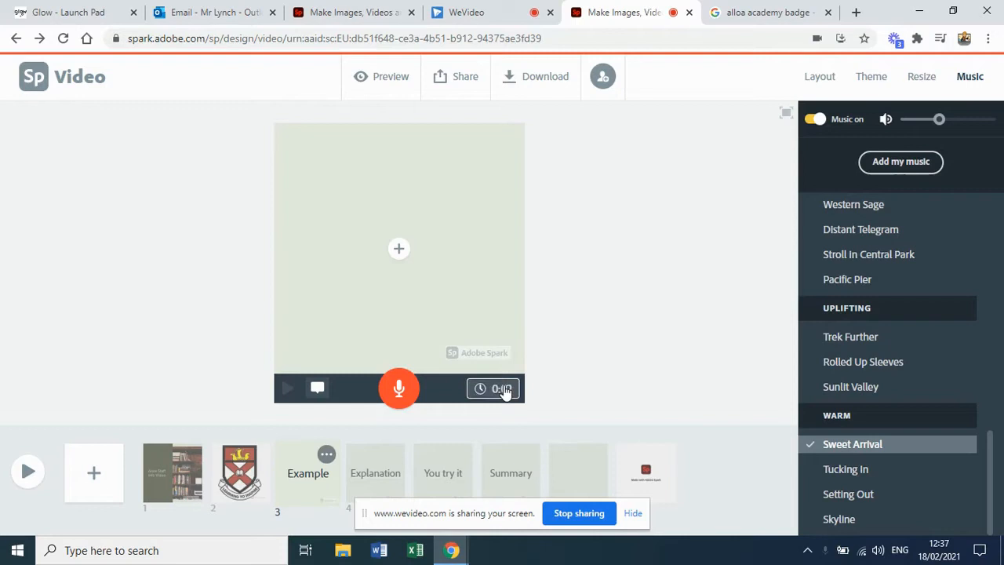
{"action": "left_click", "coordinate": [501, 392]}
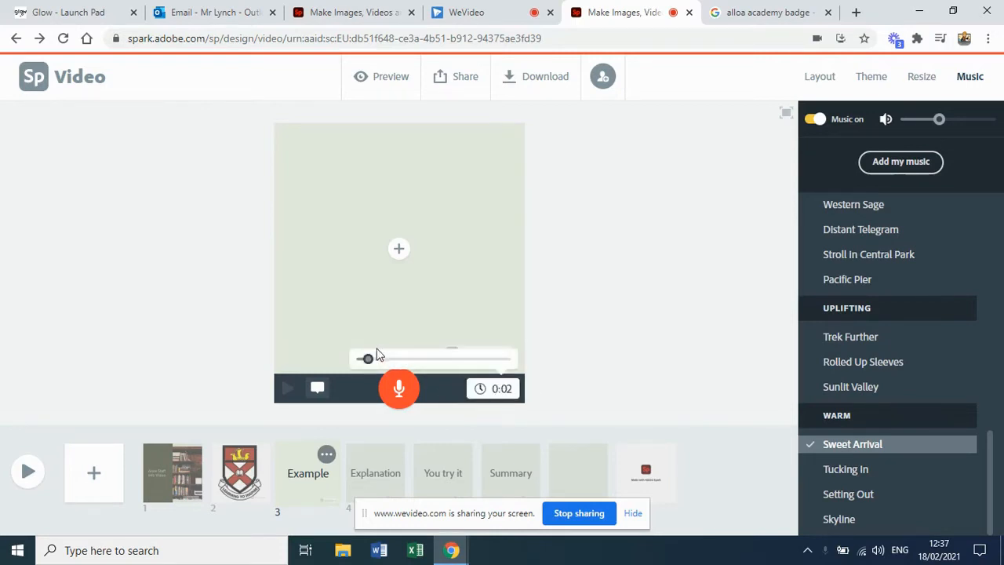
{"action": "mouse_move", "coordinate": [364, 354]}
{"action": "left_mouse_down"}
{"action": "mouse_move", "coordinate": [486, 358]}
{"action": "mouse_move", "coordinate": [519, 390]}
{"action": "mouse_move", "coordinate": [431, 357]}
{"action": "mouse_move", "coordinate": [361, 358]}
{"action": "mouse_move", "coordinate": [372, 358]}
{"action": "left_mouse_up"}
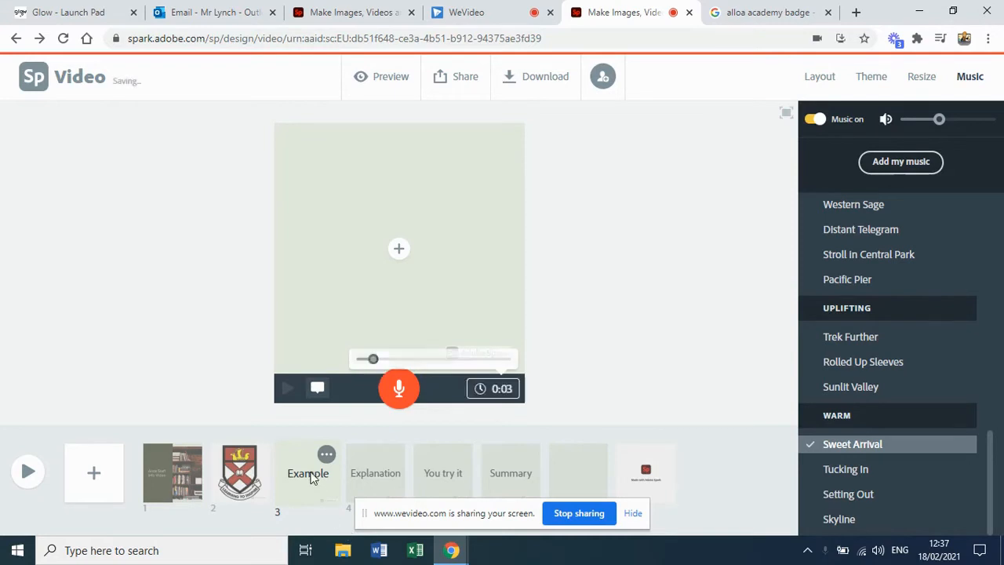
Add the text "Respect" to the Example slide.
{"action": "left_click", "coordinate": [398, 259]}
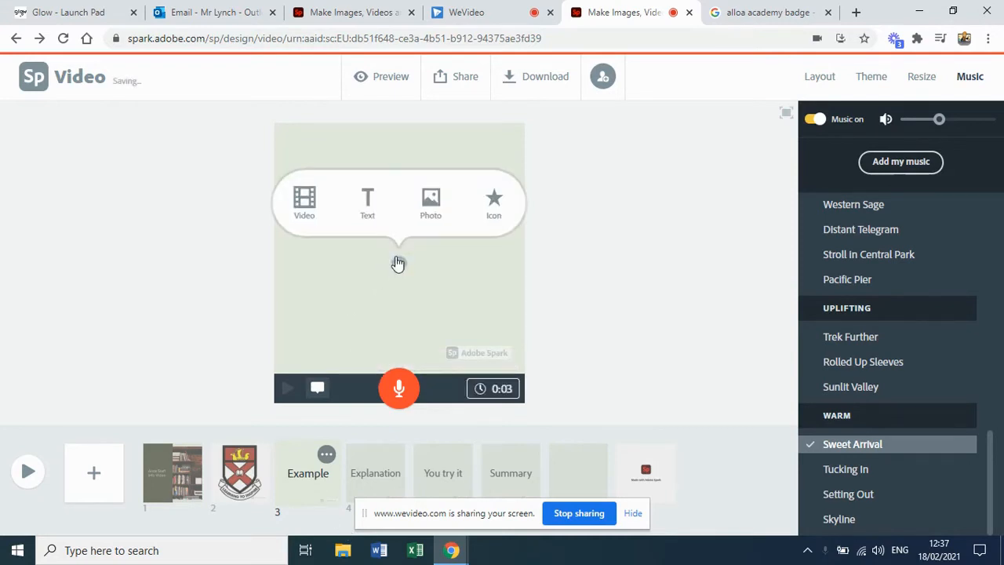
{"action": "left_click", "coordinate": [367, 201]}
{"action": "type", "text": "Respect"}
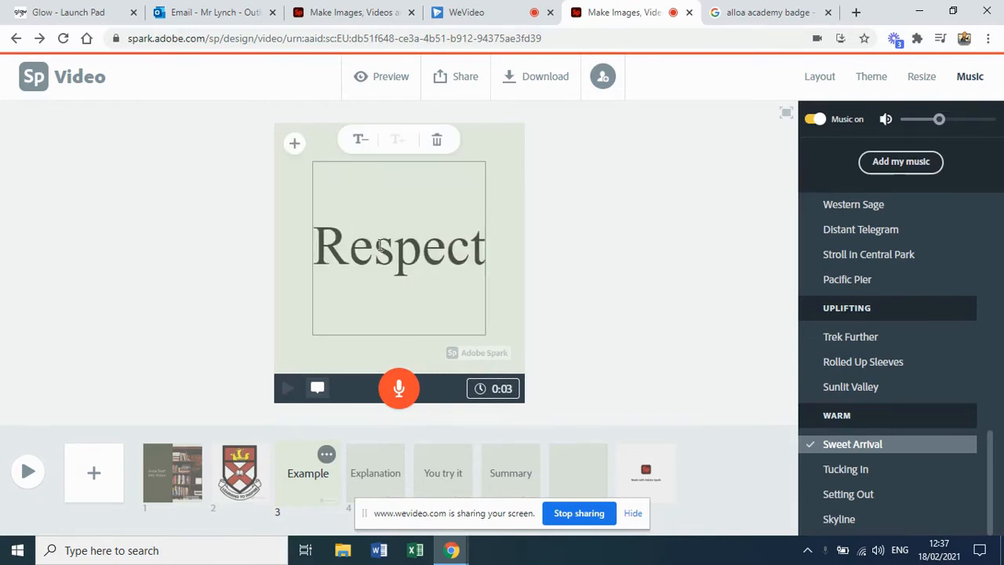
Add the text "Ambition" to the Explanation slide.
{"action": "left_click", "coordinate": [370, 481]}
{"action": "left_click", "coordinate": [398, 248]}
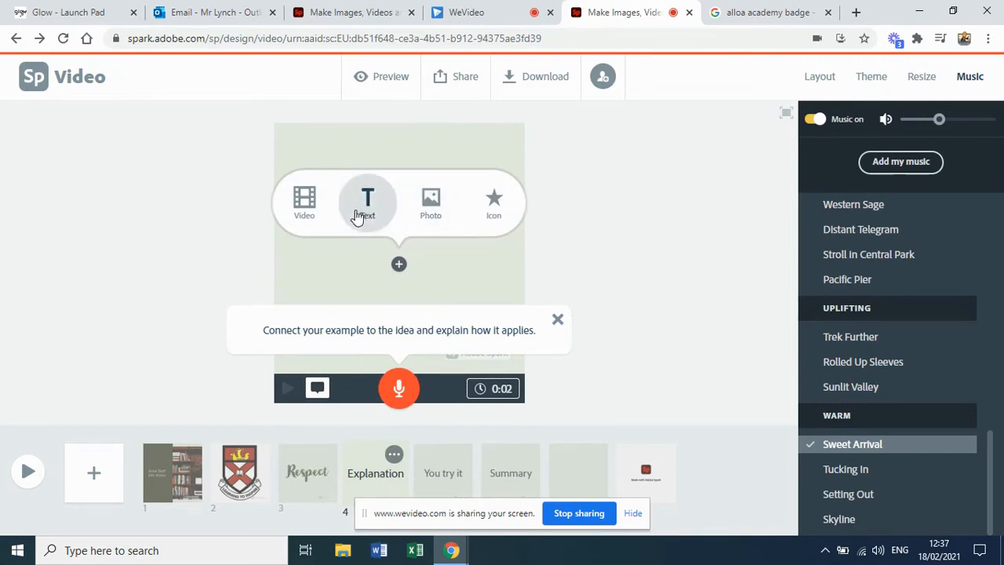
{"action": "left_click", "coordinate": [367, 202]}
{"action": "type", "text": "Ambition"}
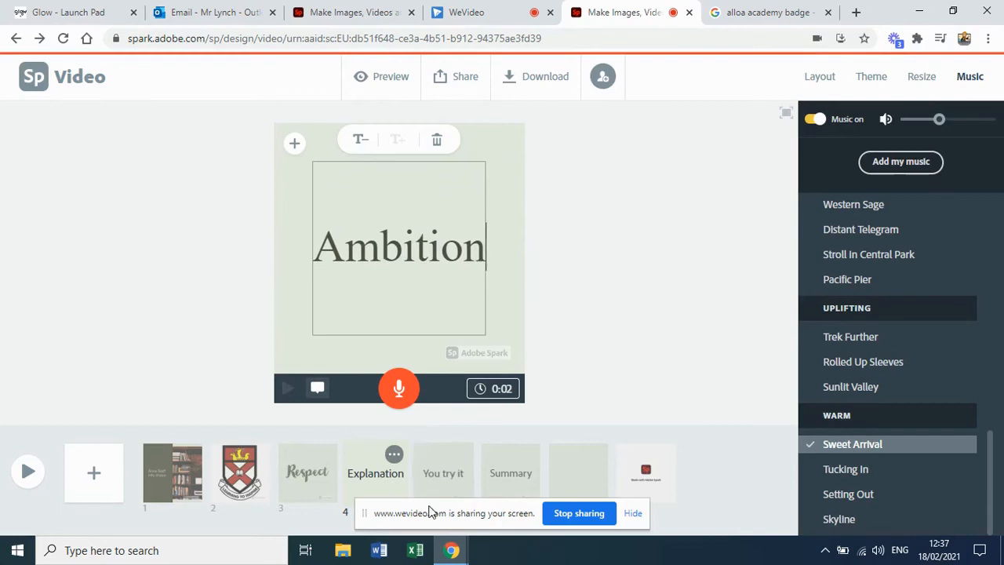
Add the text "Resilience" to the You try it slide.
{"action": "left_click", "coordinate": [444, 481]}
{"action": "left_click", "coordinate": [400, 262]}
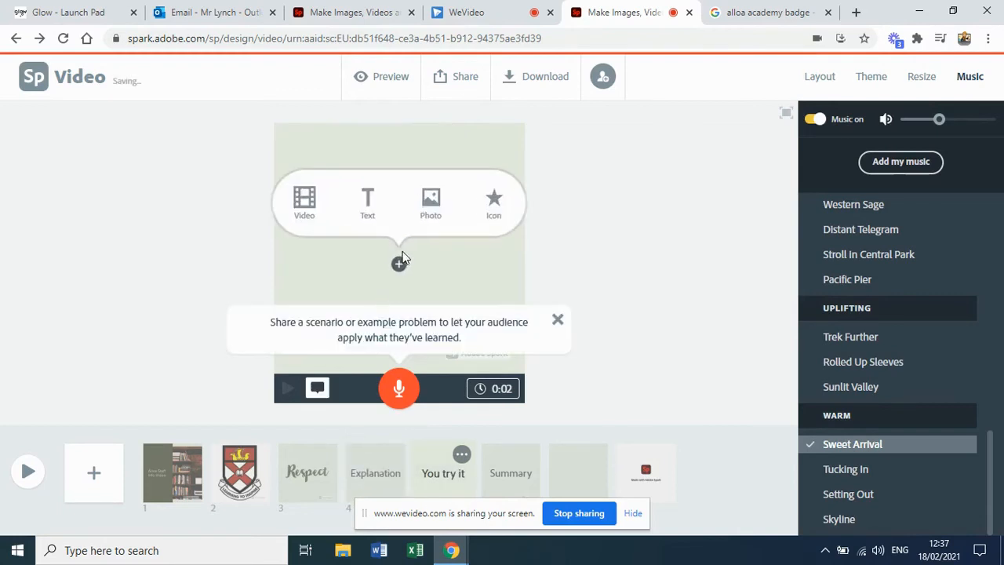
{"action": "left_click", "coordinate": [367, 203]}
{"action": "type", "text": "Resilience"}
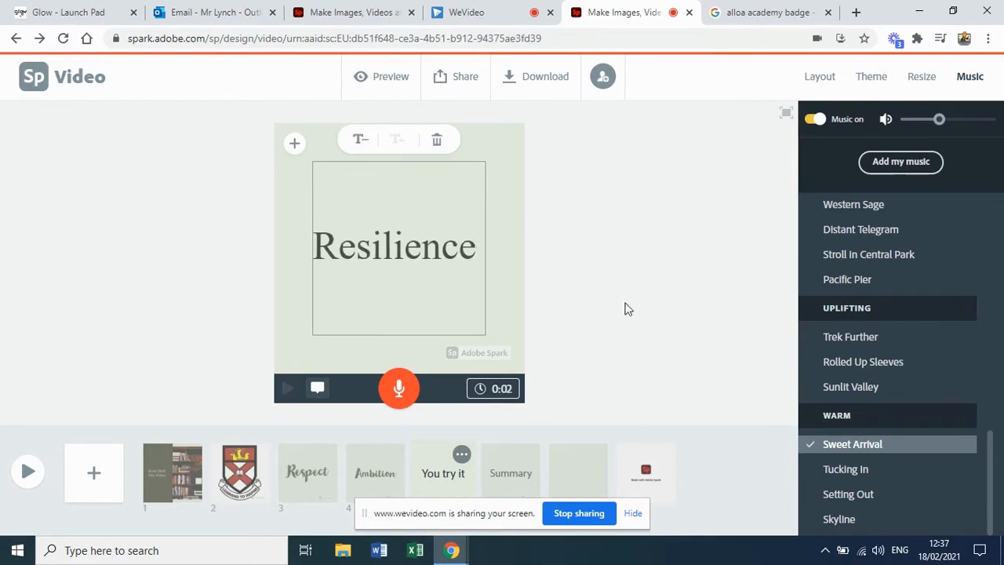
{"action": "left_click", "coordinate": [674, 349]}
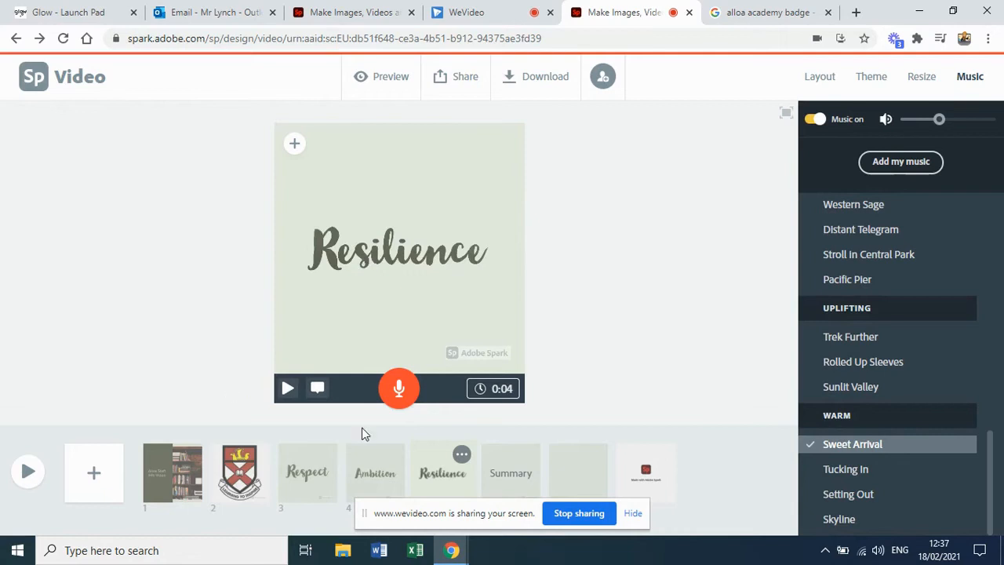
Play the whole video in the preview, pause it at the end credit and return to the editor.
{"action": "left_click", "coordinate": [26, 470]}
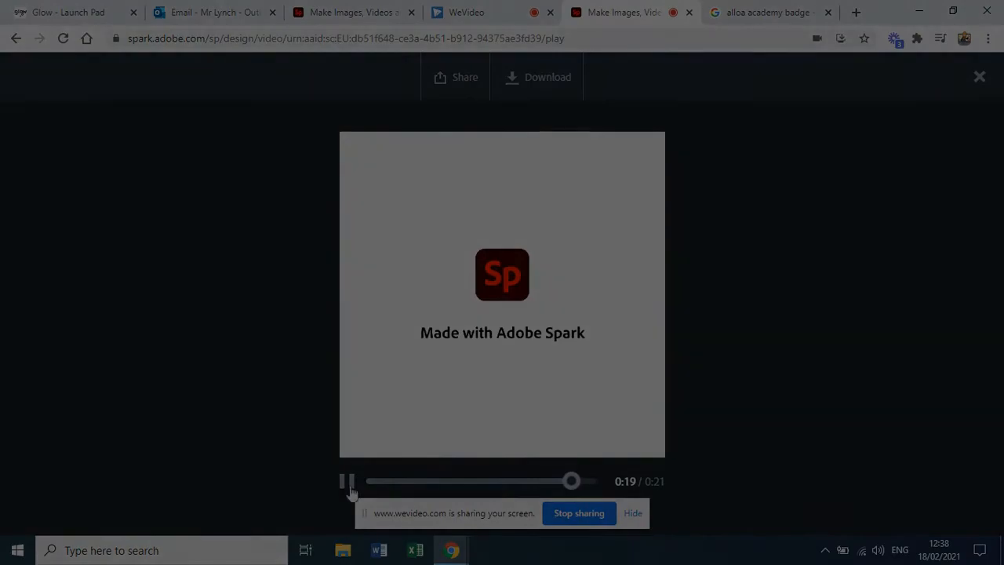
{"action": "left_click", "coordinate": [347, 482]}
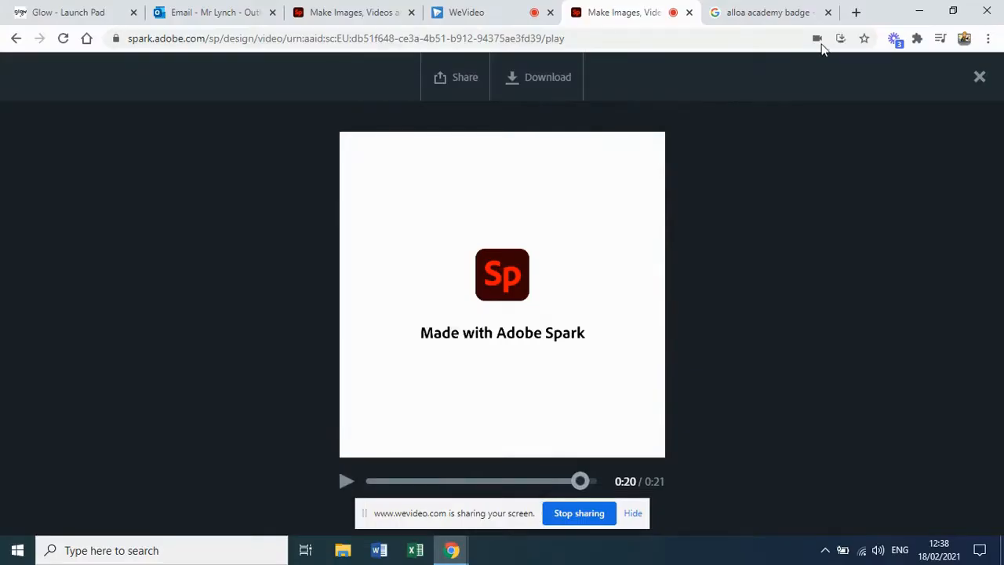
{"action": "left_click", "coordinate": [981, 78]}
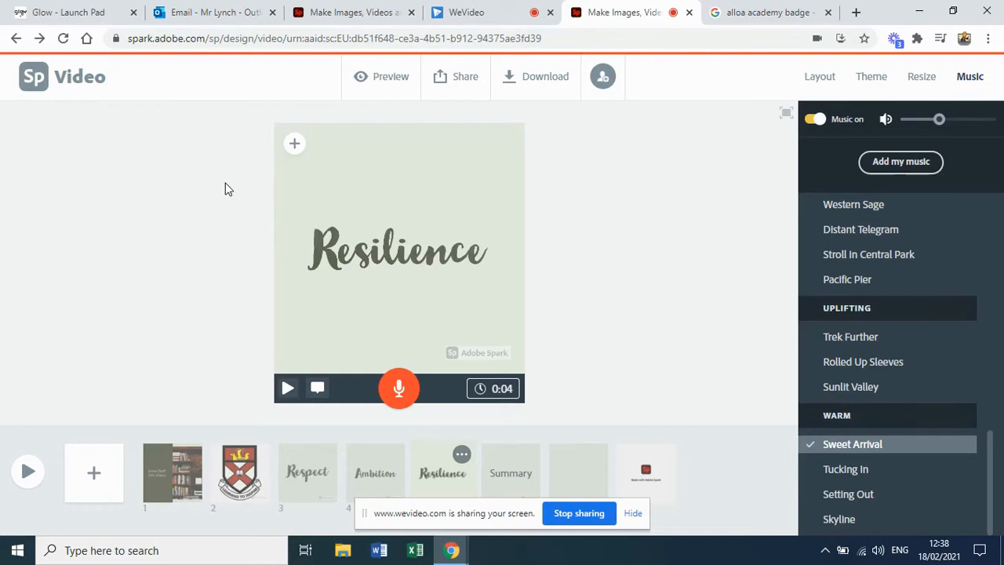
Open the publishing options for sharing the video.
{"action": "left_click", "coordinate": [466, 86]}
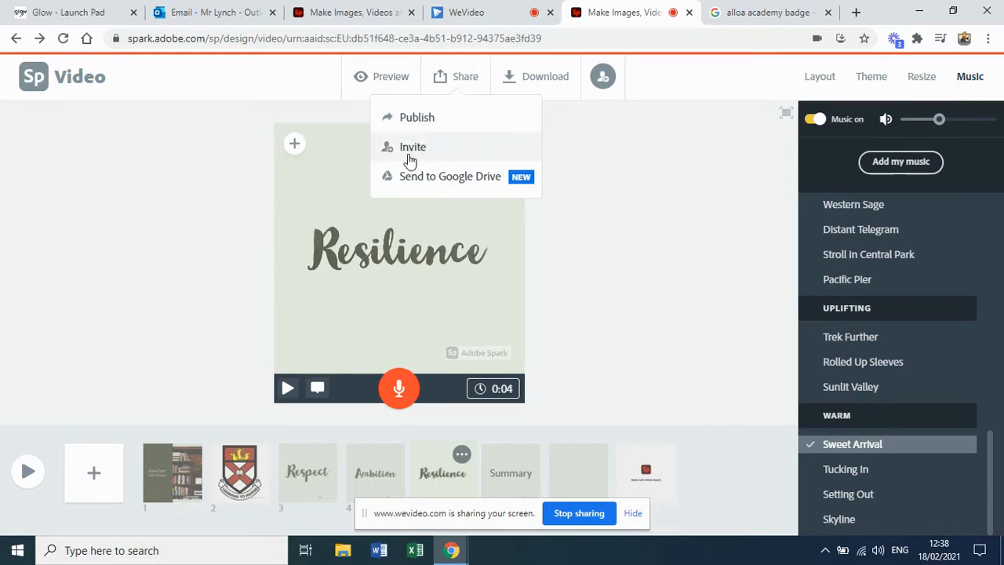
{"action": "left_click", "coordinate": [421, 130]}
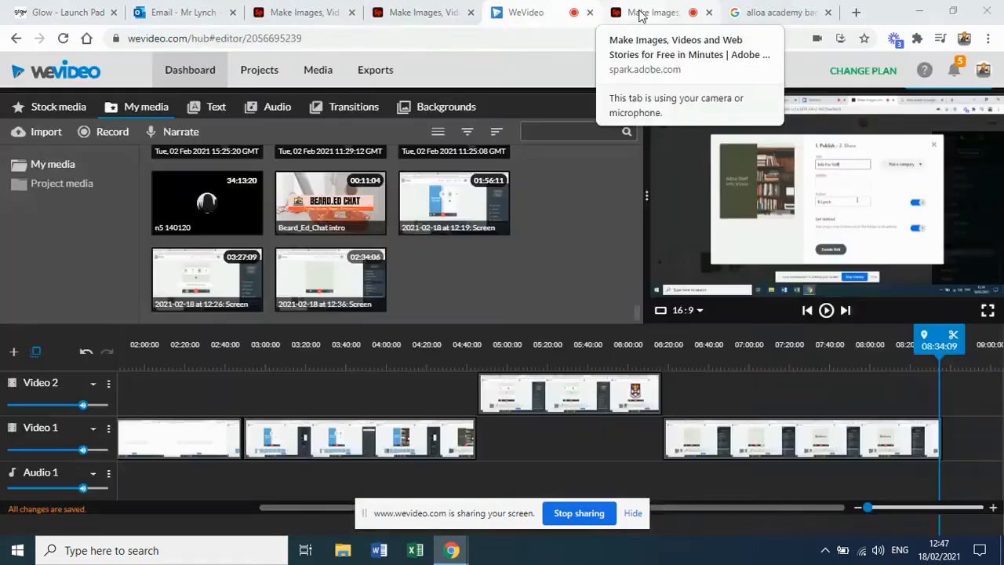
Switch back to Adobe Spark, open the list of saved projects and look through the project types available for a new design.
{"action": "left_click", "coordinate": [651, 12]}
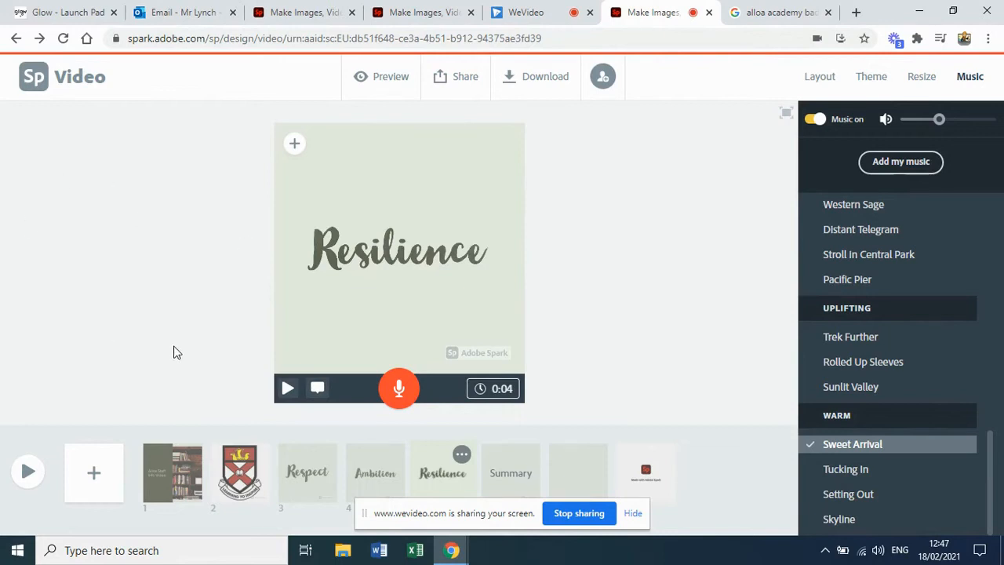
{"action": "left_click", "coordinate": [31, 83]}
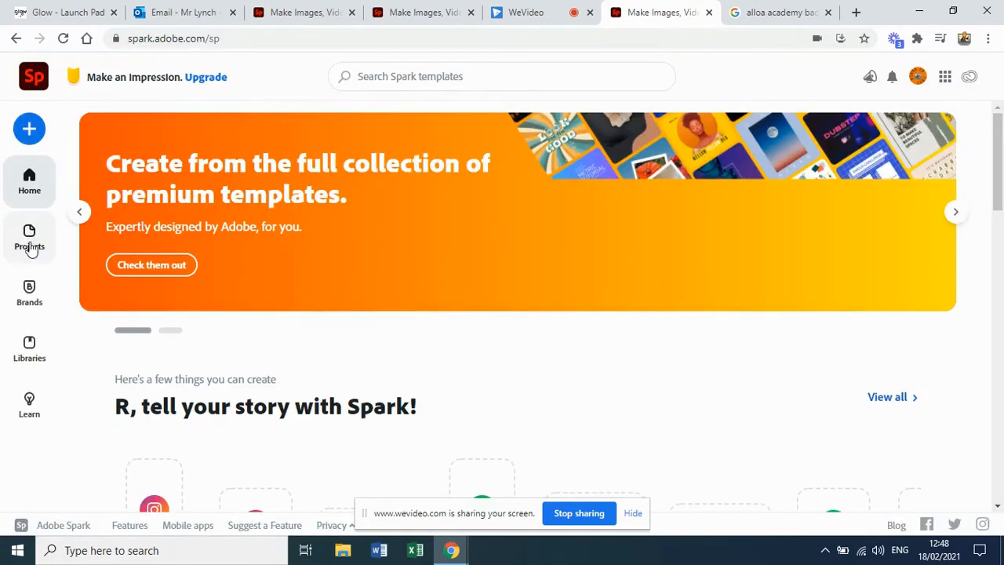
{"action": "left_click", "coordinate": [32, 246]}
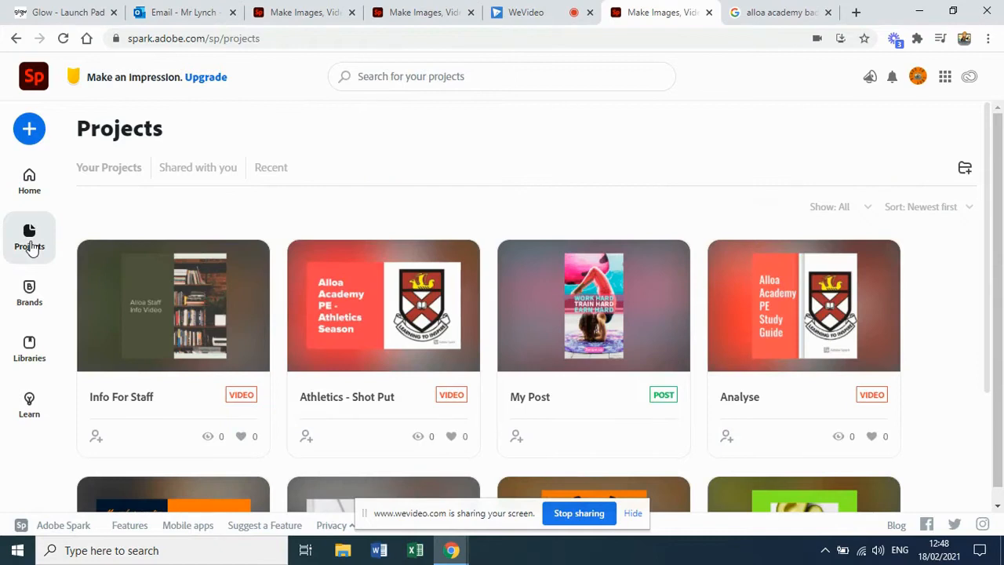
{"action": "left_click", "coordinate": [30, 129]}
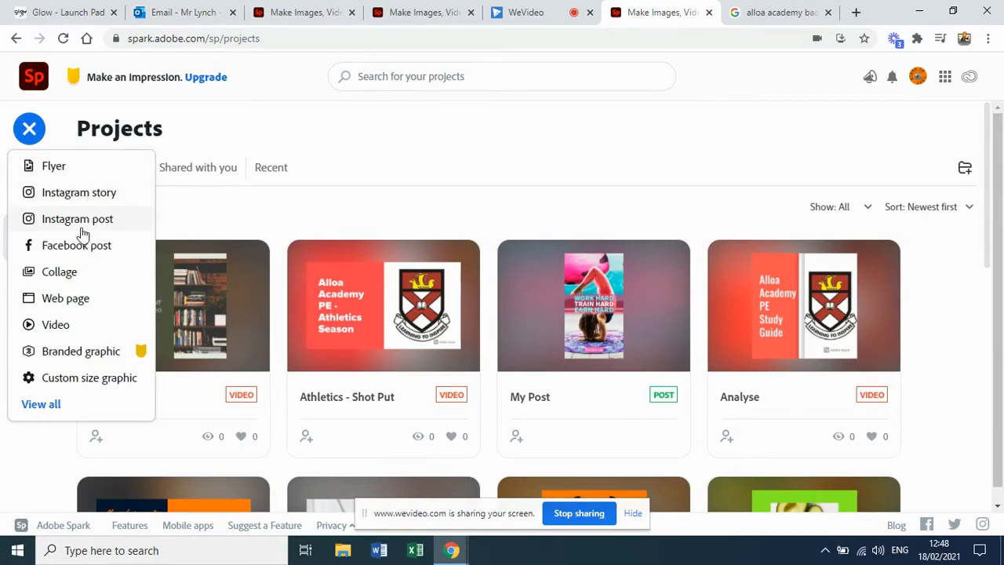
{"action": "left_click", "coordinate": [250, 204]}
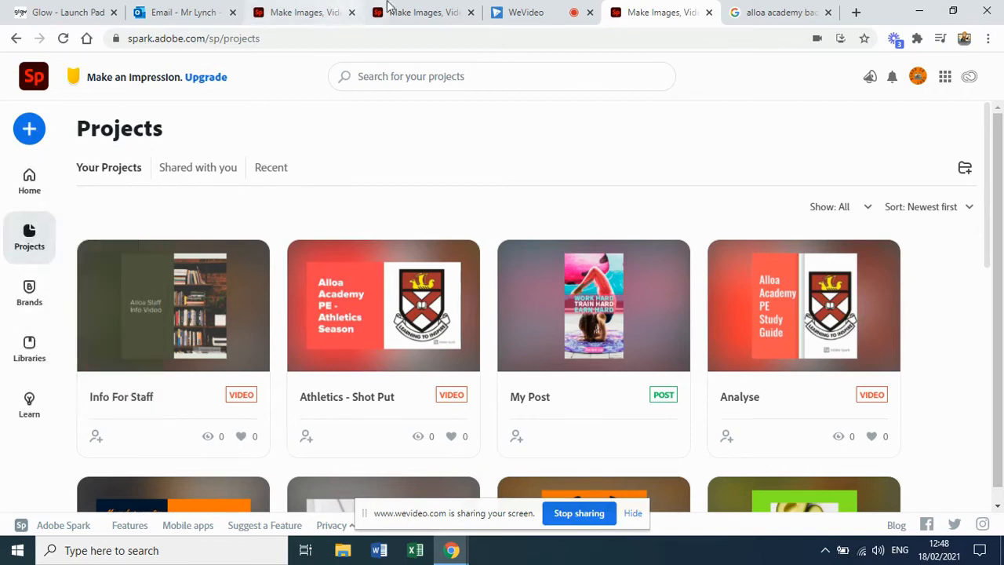
View the Alloa Academy remote learning tips post and open the N5 Banner project to examine its design.
{"action": "left_click", "coordinate": [416, 11]}
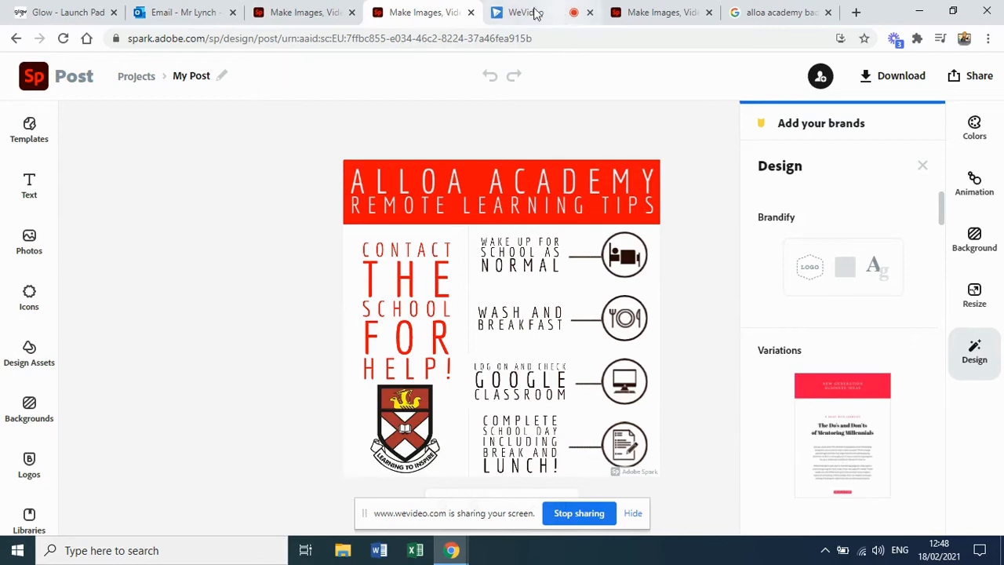
{"action": "left_click", "coordinate": [303, 13]}
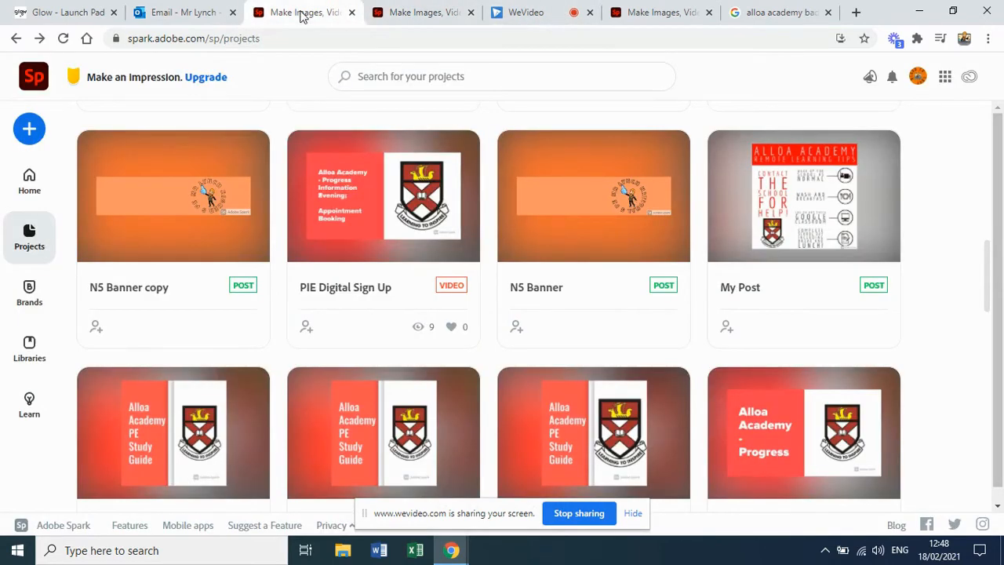
{"action": "mouse_move", "coordinate": [575, 138]}
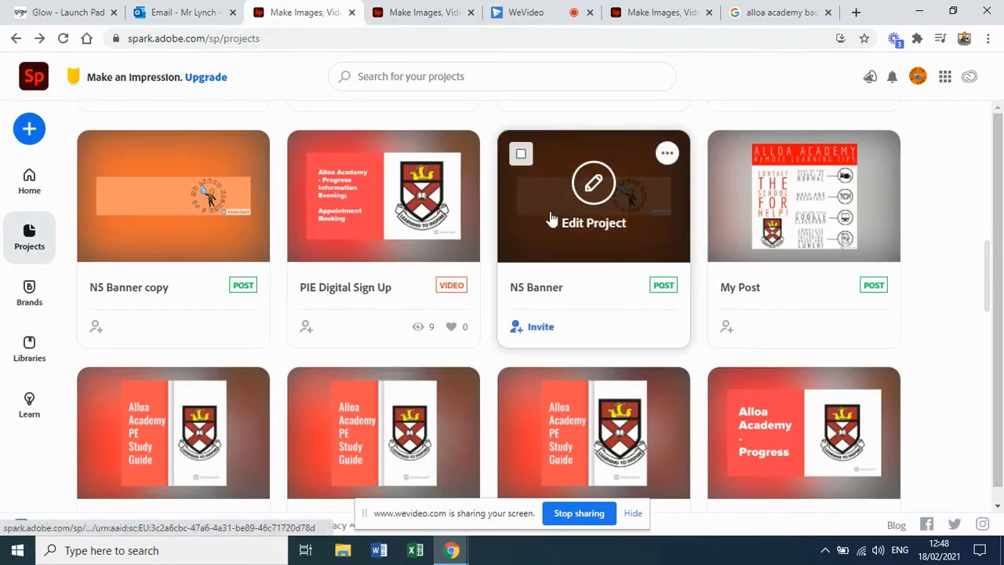
{"action": "left_click", "coordinate": [578, 202]}
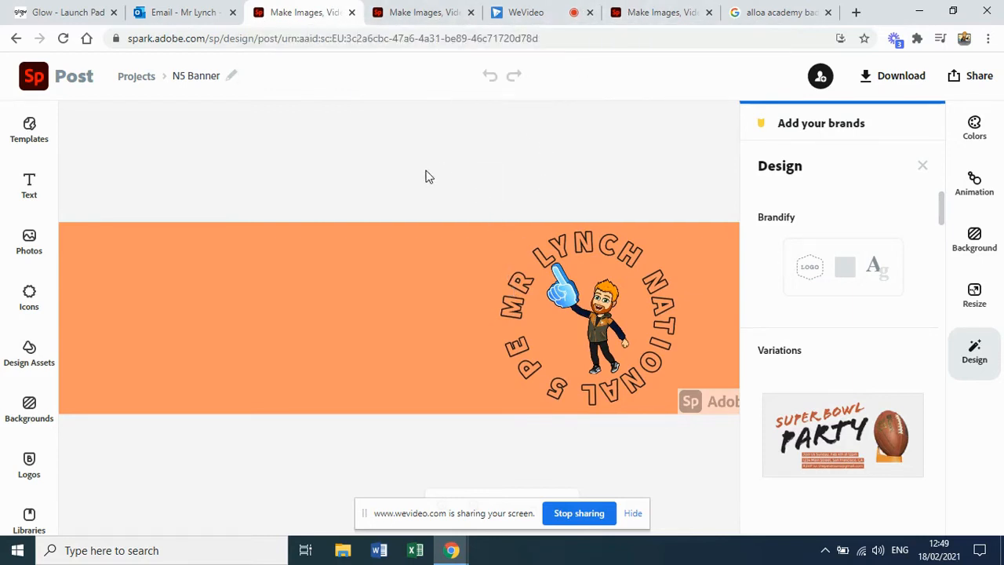
{"action": "scroll", "coordinate": [425, 177], "scroll_direction": "left", "scroll_amount": 2}
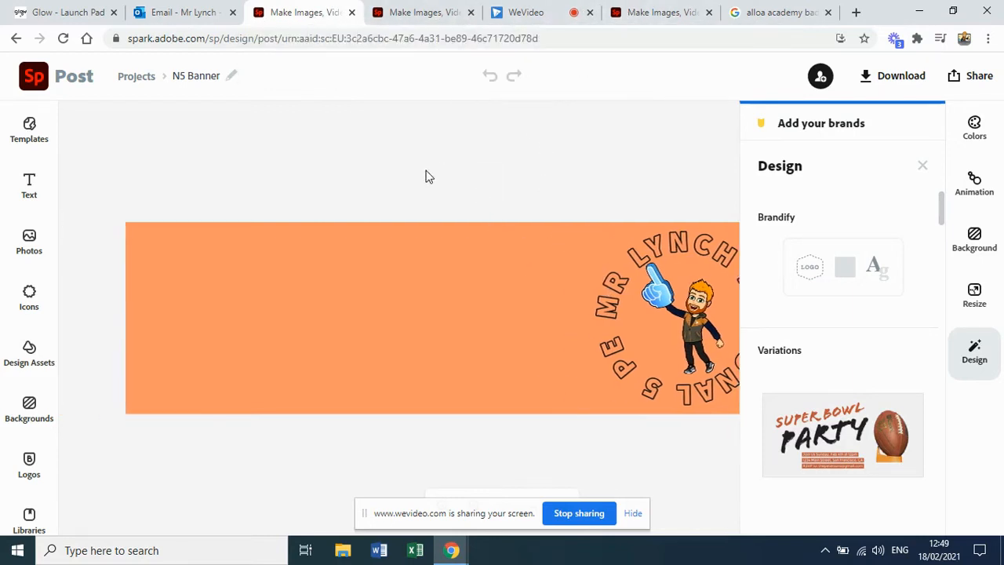
View the Screencastify and Loom for Chrome extension pages in the Chrome Web Store.
{"action": "left_click", "coordinate": [415, 20]}
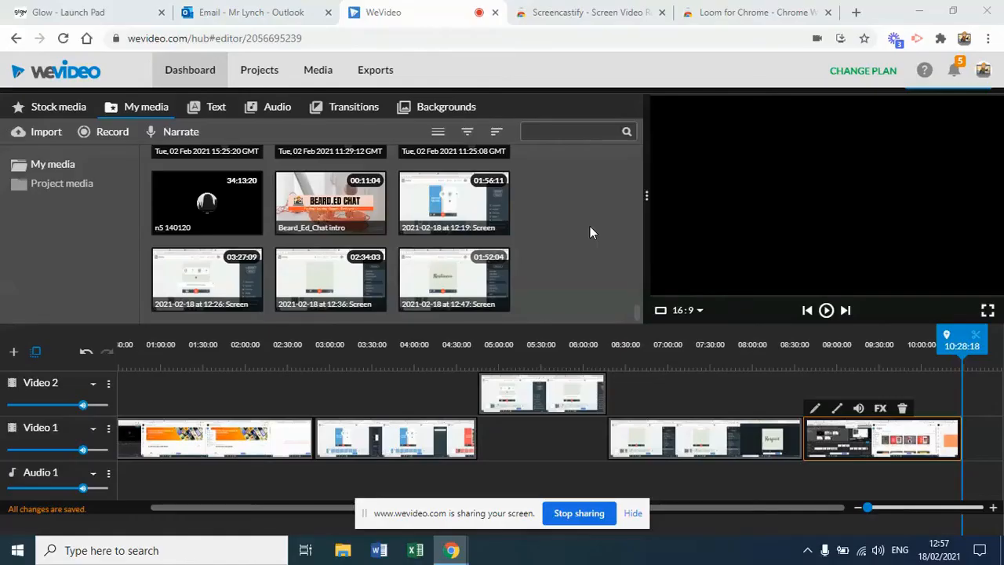
{"action": "left_click", "coordinate": [557, 17]}
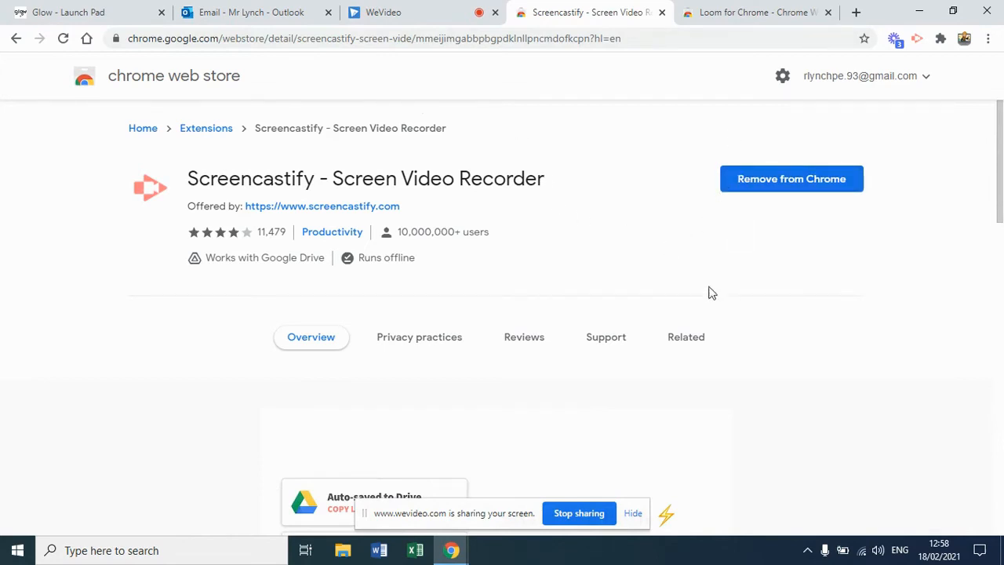
{"action": "left_click", "coordinate": [696, 12]}
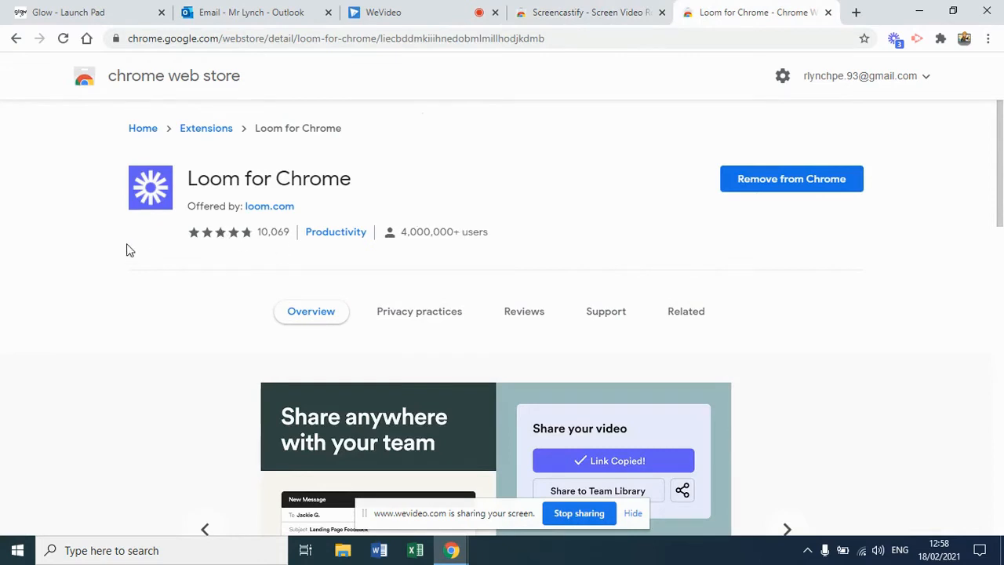
{"action": "scroll", "coordinate": [93, 258], "scroll_direction": "down", "scroll_amount": 1}
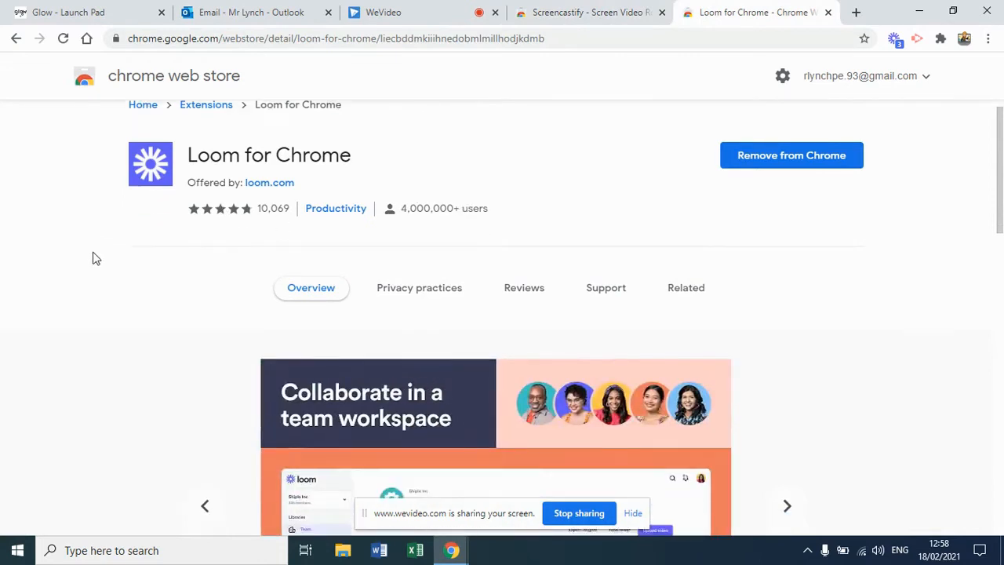
{"action": "scroll", "coordinate": [92, 258], "scroll_direction": "up", "scroll_amount": 1}
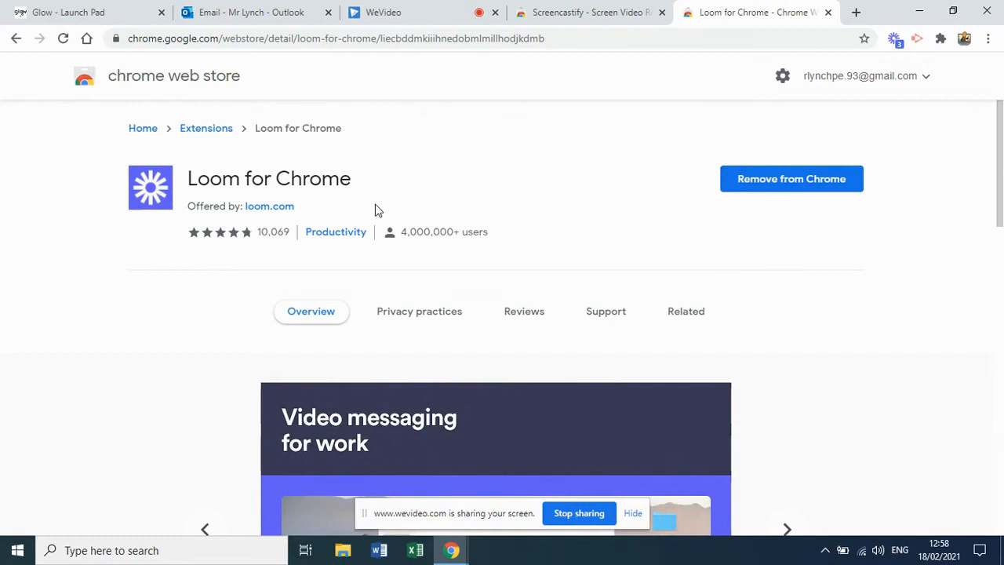
Open a blank Google page, check the list of installed browser extensions and close the list.
{"action": "left_click", "coordinate": [855, 13]}
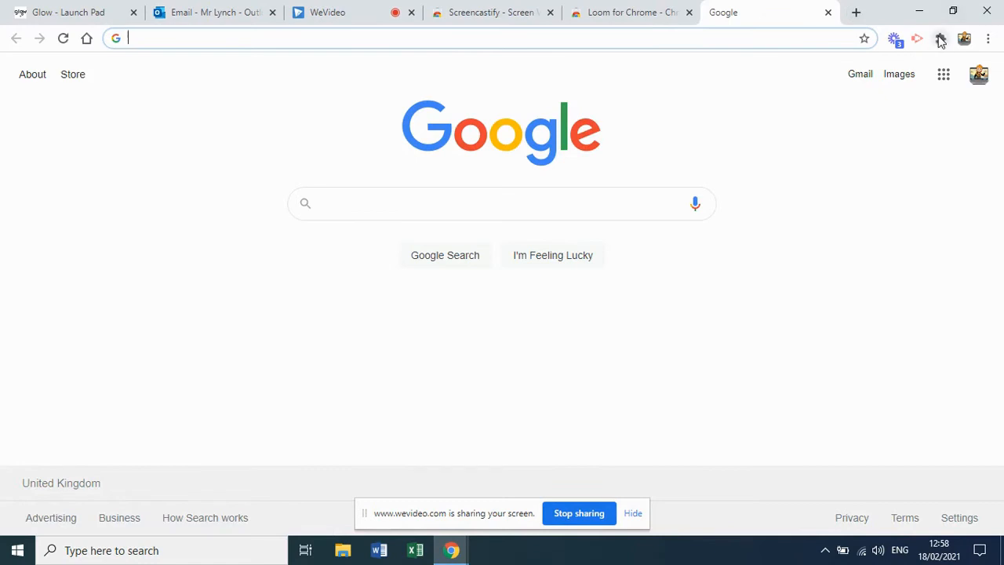
{"action": "left_click", "coordinate": [940, 39]}
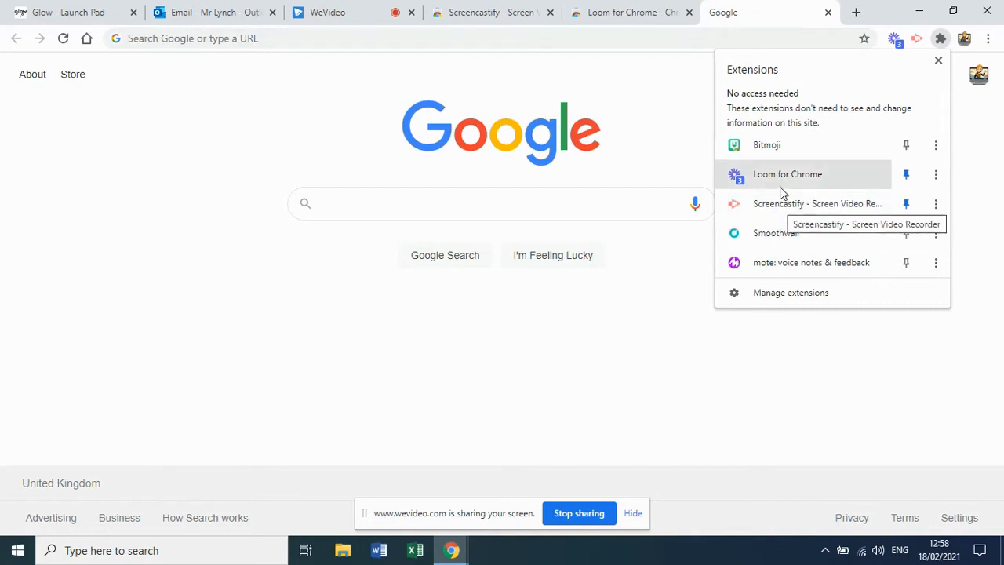
{"action": "left_click", "coordinate": [721, 363]}
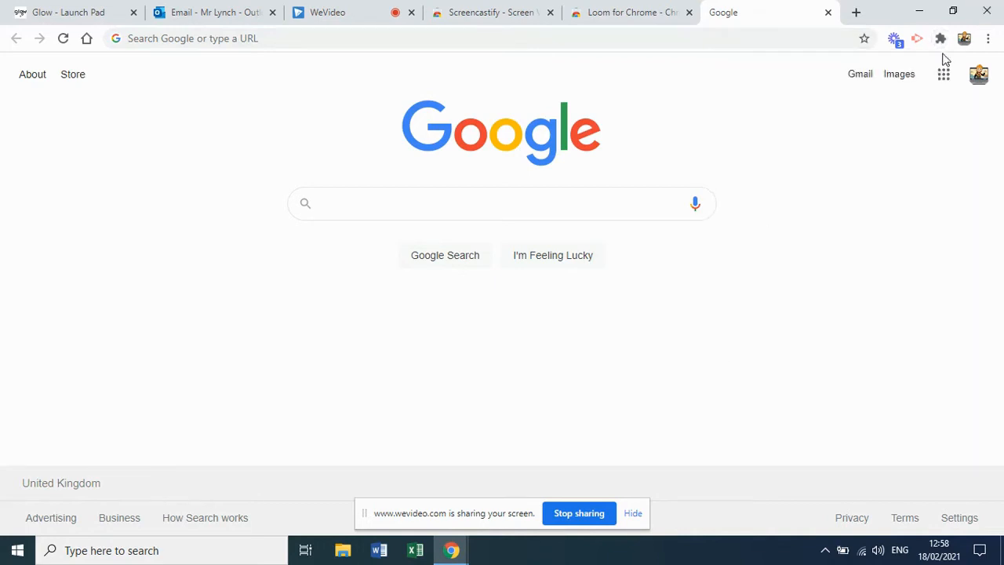
Start a Screencastify desktop recording that shares the entire screen.
{"action": "left_click", "coordinate": [915, 40]}
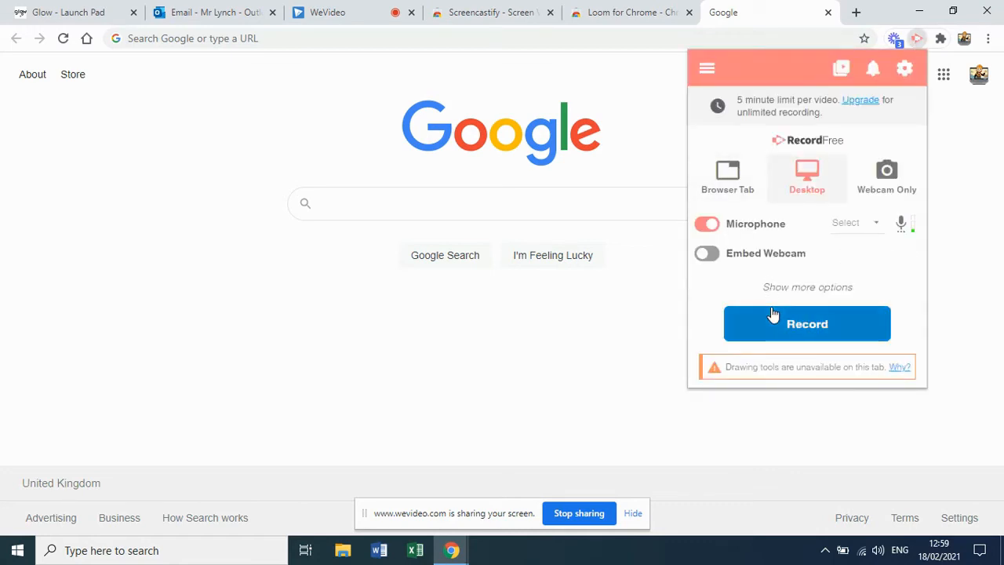
{"action": "left_click", "coordinate": [757, 331]}
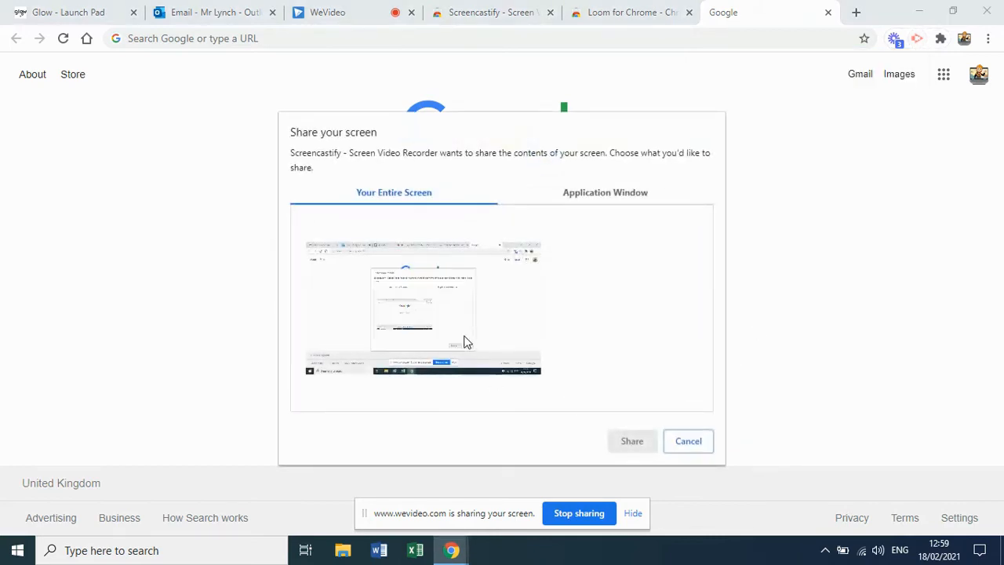
{"action": "left_click", "coordinate": [464, 341]}
{"action": "left_click", "coordinate": [632, 441]}
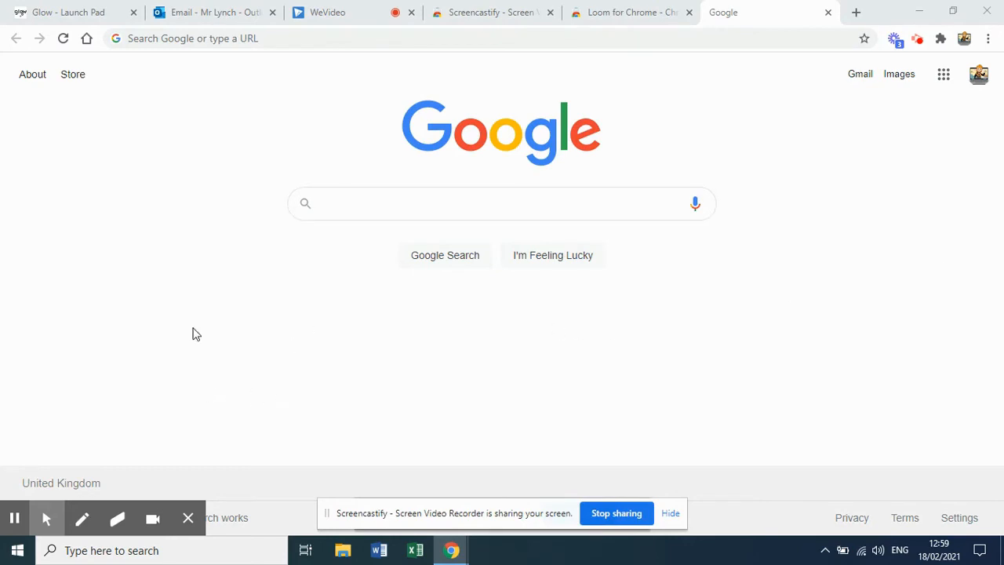
Handwrite "Hi" in red on the blank Google page with the pen tool and underline it with a zigzag.
{"action": "left_click", "coordinate": [82, 518]}
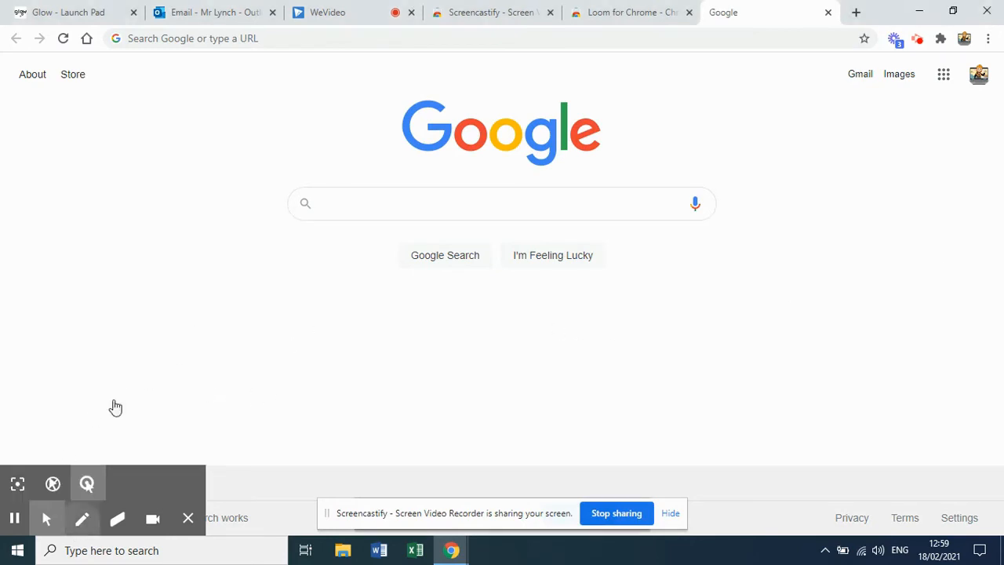
{"action": "mouse_move", "coordinate": [146, 287]}
{"action": "left_mouse_down"}
{"action": "mouse_move", "coordinate": [154, 339]}
{"action": "mouse_move", "coordinate": [148, 312]}
{"action": "mouse_move", "coordinate": [170, 312]}
{"action": "mouse_move", "coordinate": [167, 290]}
{"action": "mouse_move", "coordinate": [197, 354]}
{"action": "left_mouse_up"}
{"action": "left_click", "coordinate": [191, 332]}
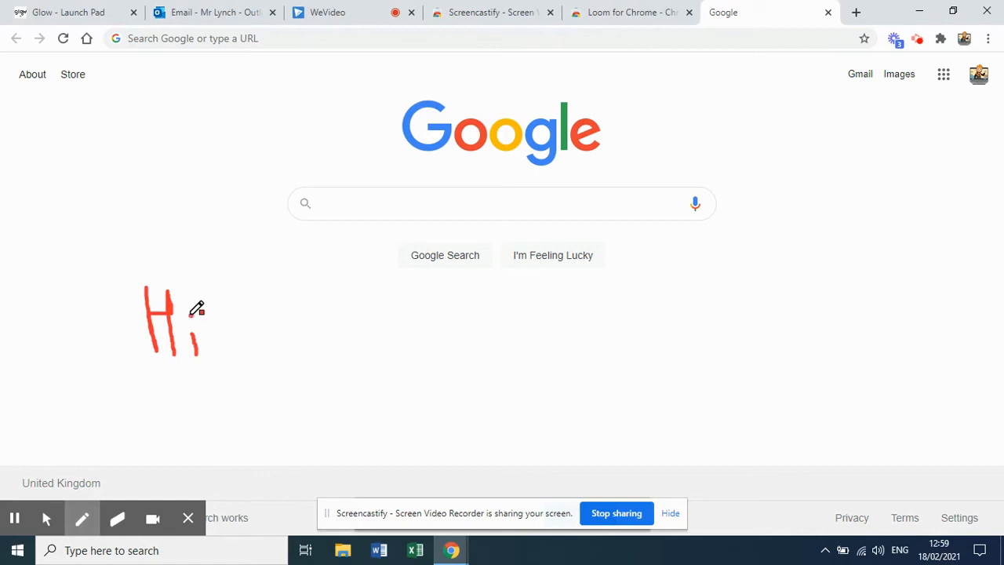
{"action": "mouse_move", "coordinate": [178, 388]}
{"action": "left_mouse_down"}
{"action": "mouse_move", "coordinate": [234, 358]}
{"action": "mouse_move", "coordinate": [225, 379]}
{"action": "mouse_move", "coordinate": [263, 366]}
{"action": "left_mouse_up"}
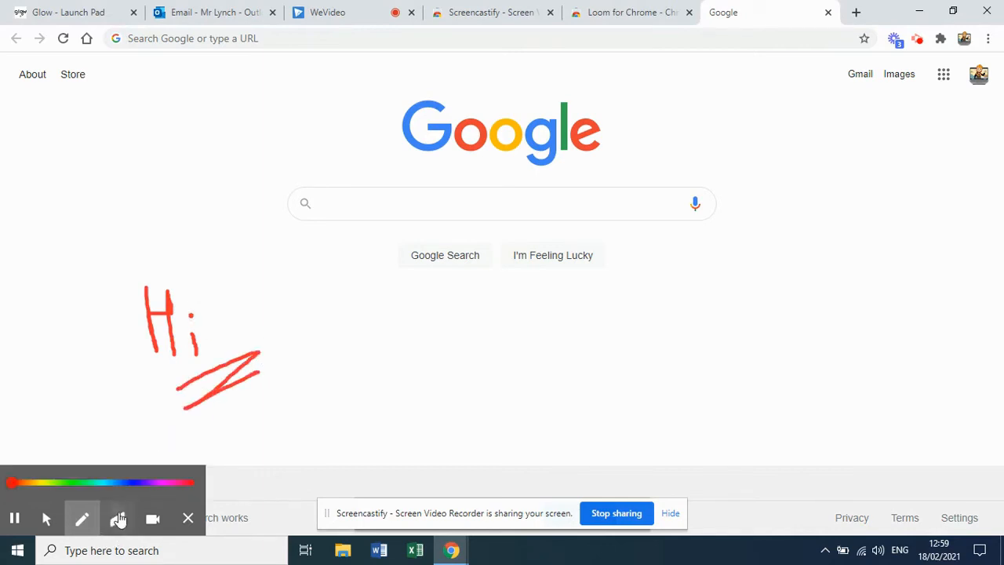
Erase the red handwriting from the page and stop the Screencastify recording.
{"action": "left_click", "coordinate": [118, 520]}
{"action": "mouse_move", "coordinate": [157, 309]}
{"action": "left_mouse_down"}
{"action": "mouse_move", "coordinate": [189, 313]}
{"action": "mouse_move", "coordinate": [168, 290]}
{"action": "mouse_move", "coordinate": [155, 322]}
{"action": "mouse_move", "coordinate": [163, 304]}
{"action": "mouse_move", "coordinate": [180, 379]}
{"action": "mouse_move", "coordinate": [204, 360]}
{"action": "mouse_move", "coordinate": [209, 403]}
{"action": "mouse_move", "coordinate": [189, 391]}
{"action": "mouse_move", "coordinate": [205, 326]}
{"action": "mouse_move", "coordinate": [197, 372]}
{"action": "mouse_move", "coordinate": [210, 358]}
{"action": "mouse_move", "coordinate": [229, 393]}
{"action": "mouse_move", "coordinate": [253, 381]}
{"action": "left_mouse_up"}
{"action": "mouse_move", "coordinate": [187, 356]}
{"action": "left_mouse_down"}
{"action": "mouse_move", "coordinate": [165, 325]}
{"action": "mouse_move", "coordinate": [160, 360]}
{"action": "left_mouse_up"}
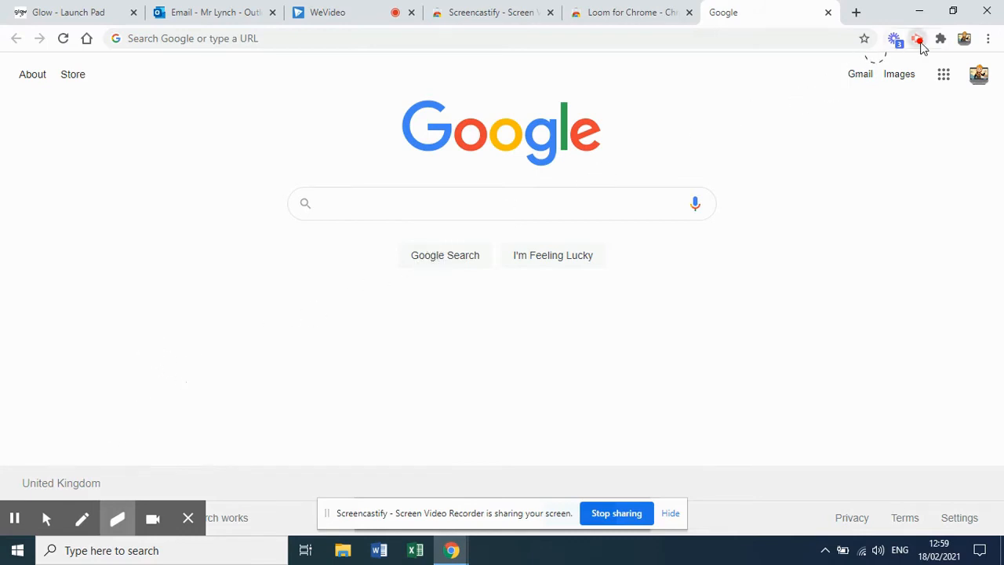
{"action": "left_click", "coordinate": [917, 39]}
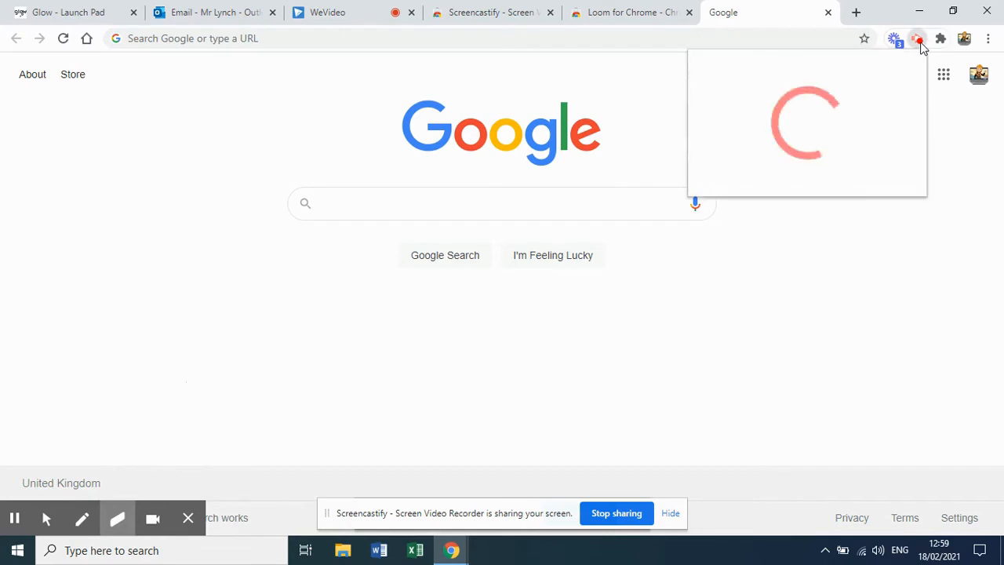
{"action": "left_click", "coordinate": [892, 194]}
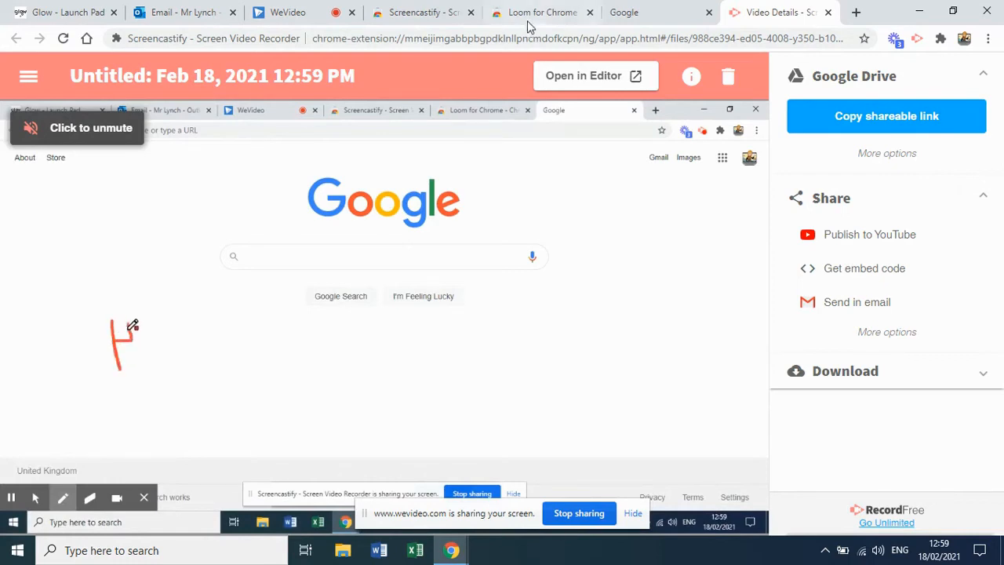
Switch to Glow, open Google Drive from the Alloa Academy launch pad to see the uploaded recording, and return to its video details.
{"action": "left_click", "coordinate": [58, 16]}
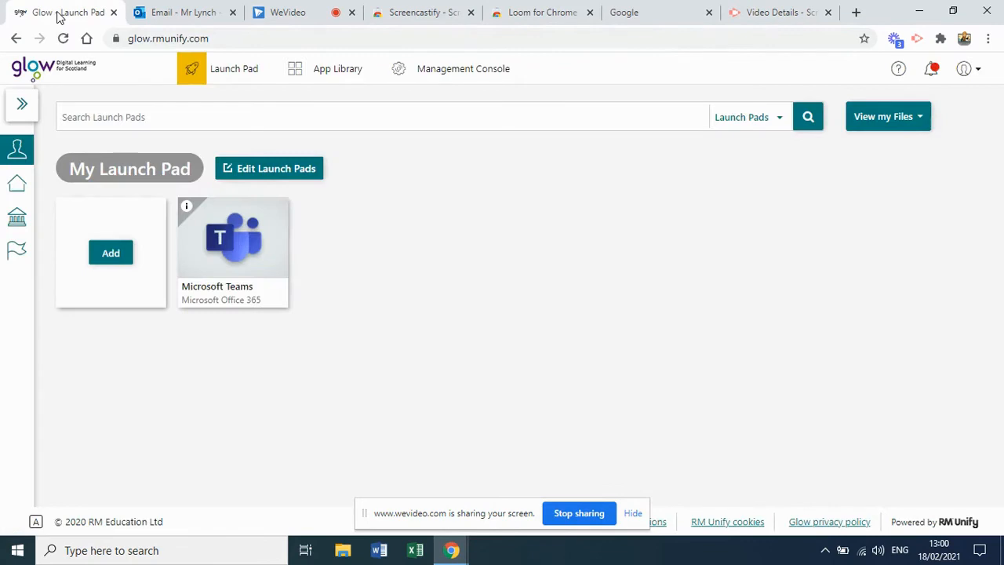
{"action": "left_click", "coordinate": [17, 183]}
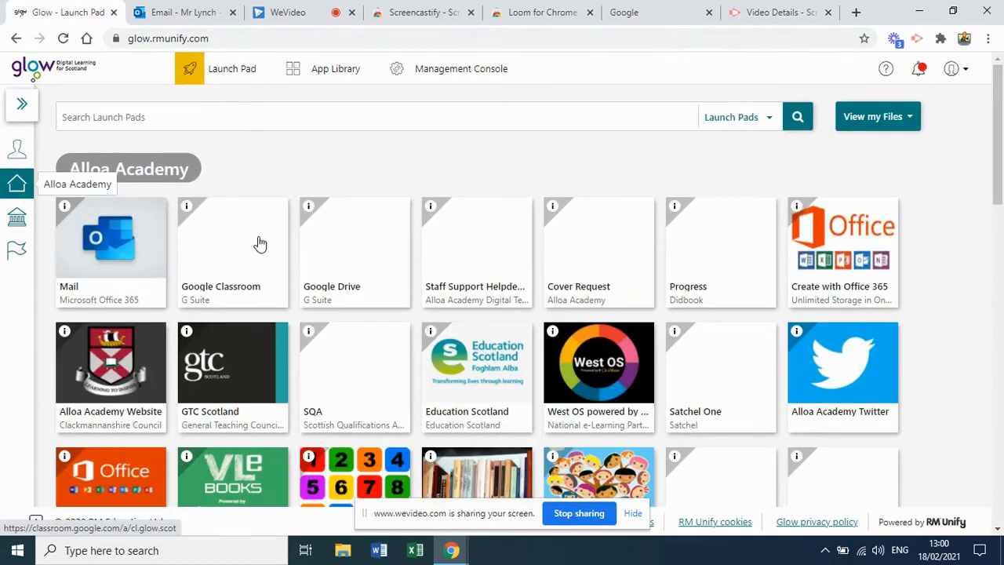
{"action": "left_click", "coordinate": [348, 247]}
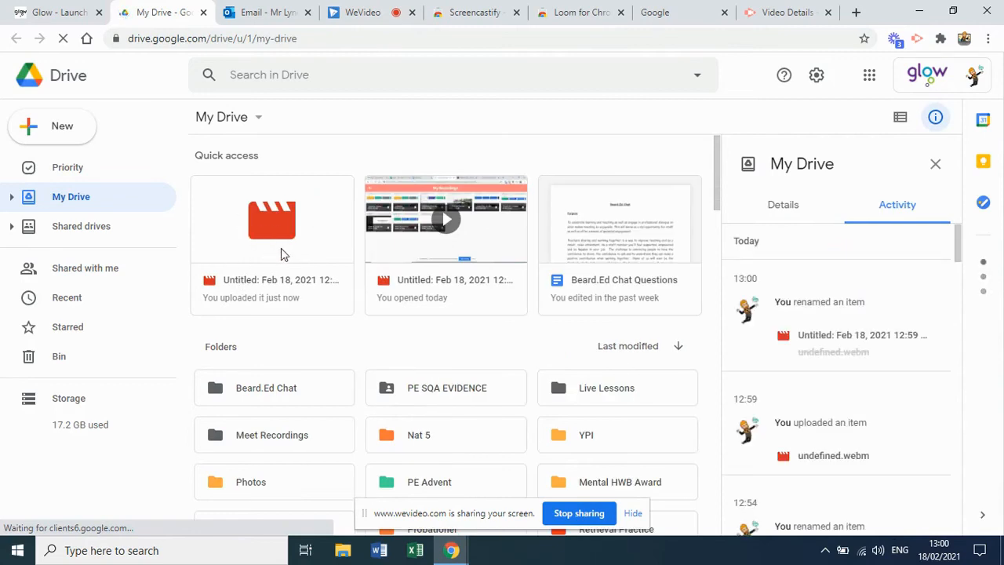
{"action": "left_click", "coordinate": [788, 11]}
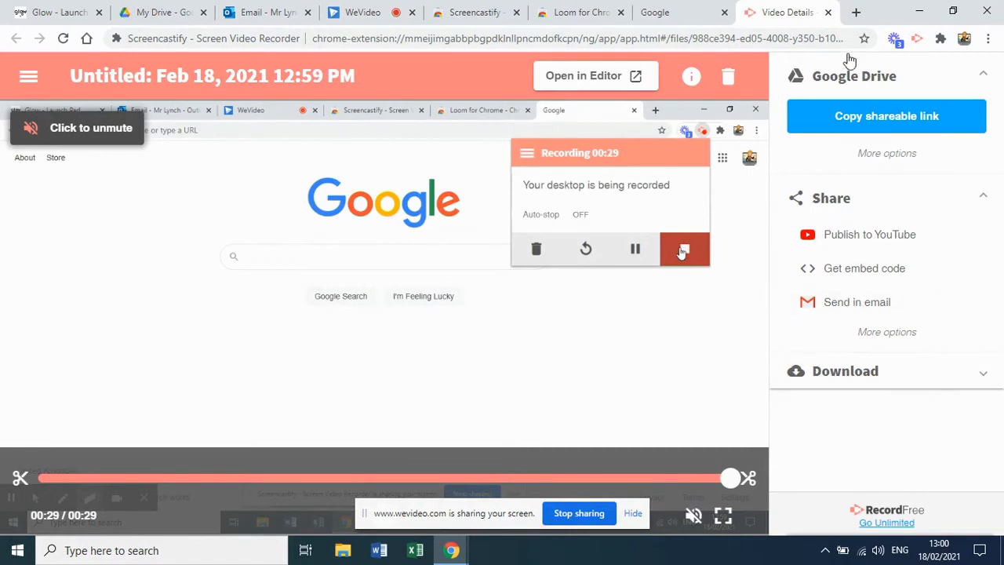
Start a Loom recording from a fresh page in Screen Only mode, sharing the entire screen.
{"action": "left_click", "coordinate": [855, 13]}
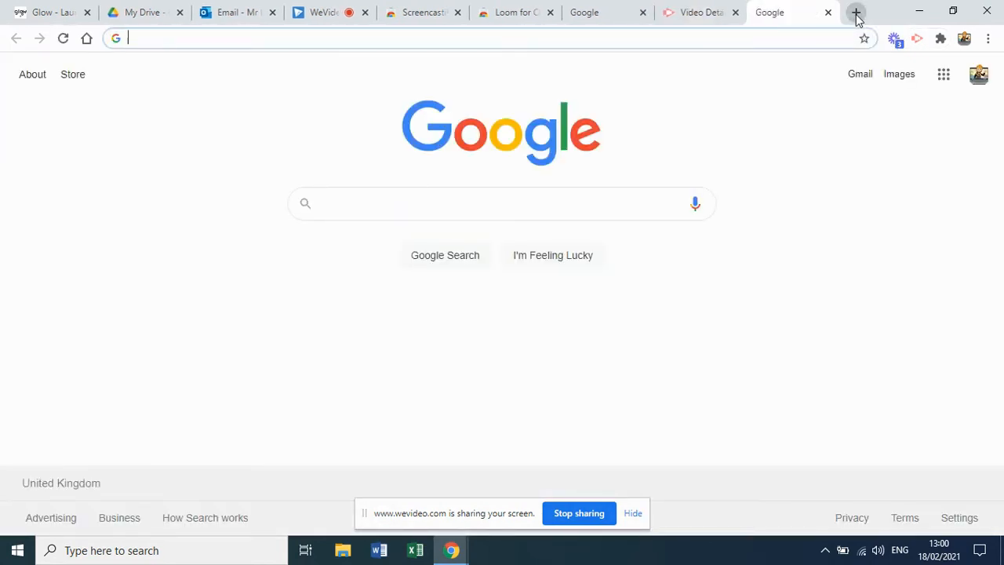
{"action": "left_click", "coordinate": [895, 40]}
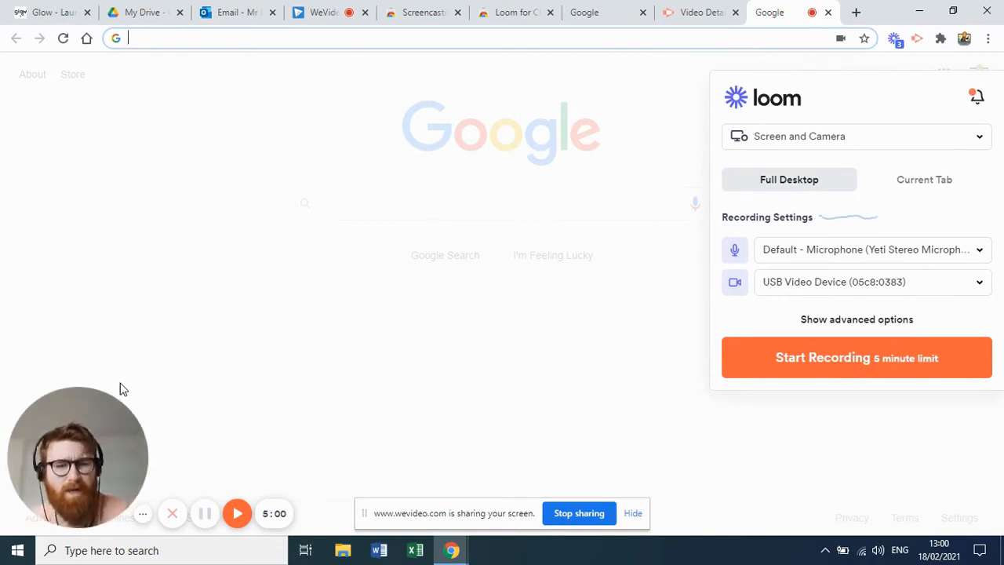
{"action": "left_click", "coordinate": [889, 134]}
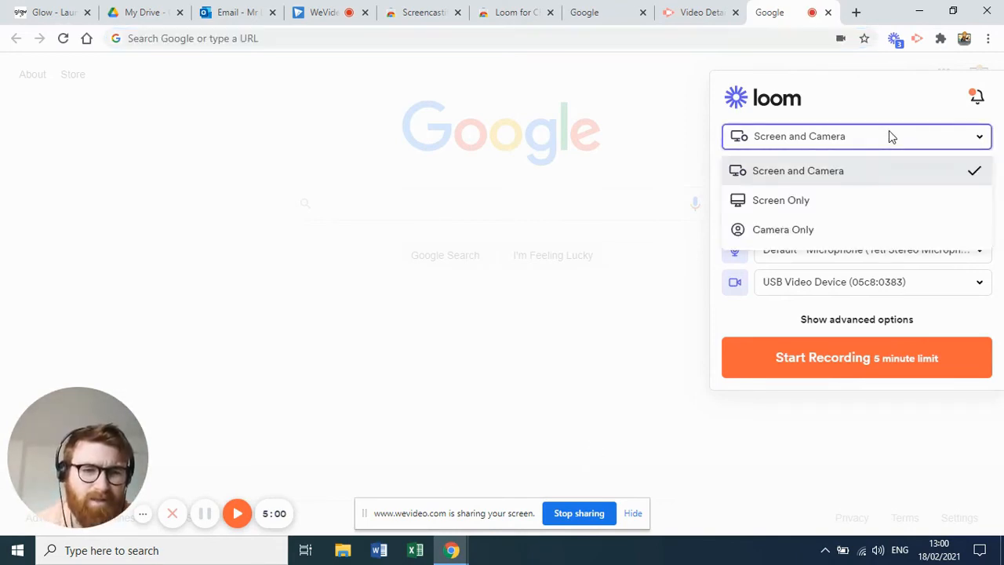
{"action": "left_click", "coordinate": [820, 214]}
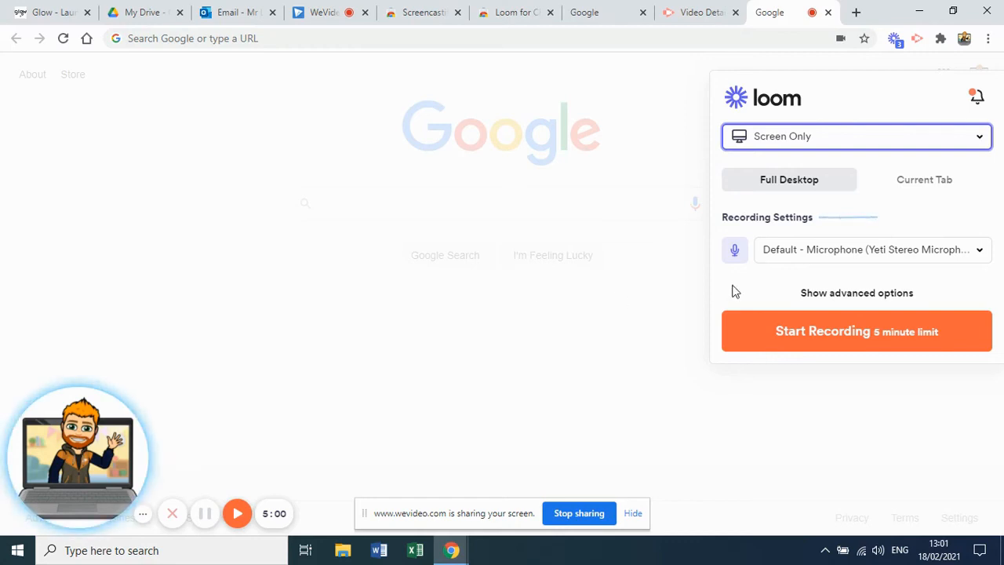
{"action": "left_click", "coordinate": [817, 333]}
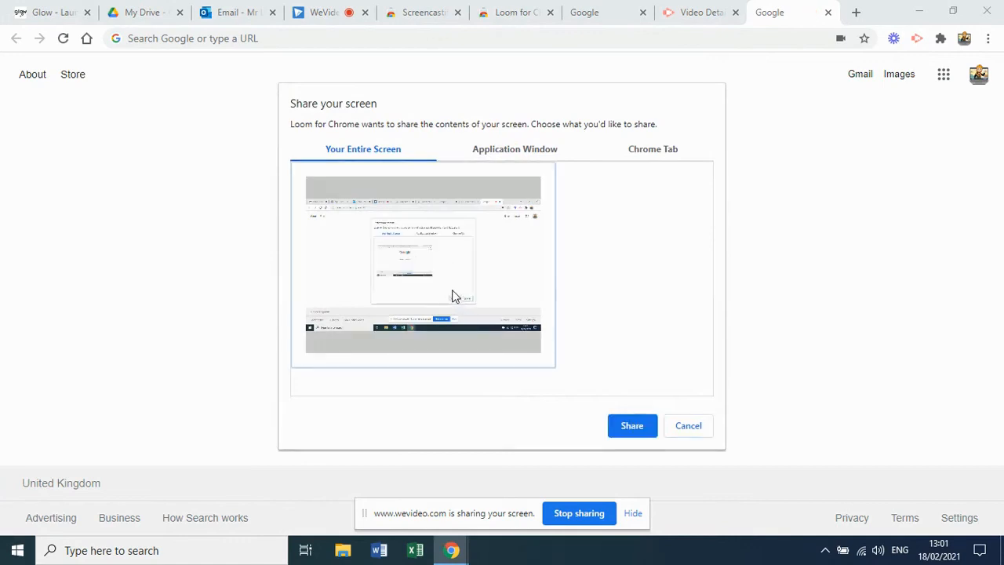
{"action": "left_click", "coordinate": [641, 430]}
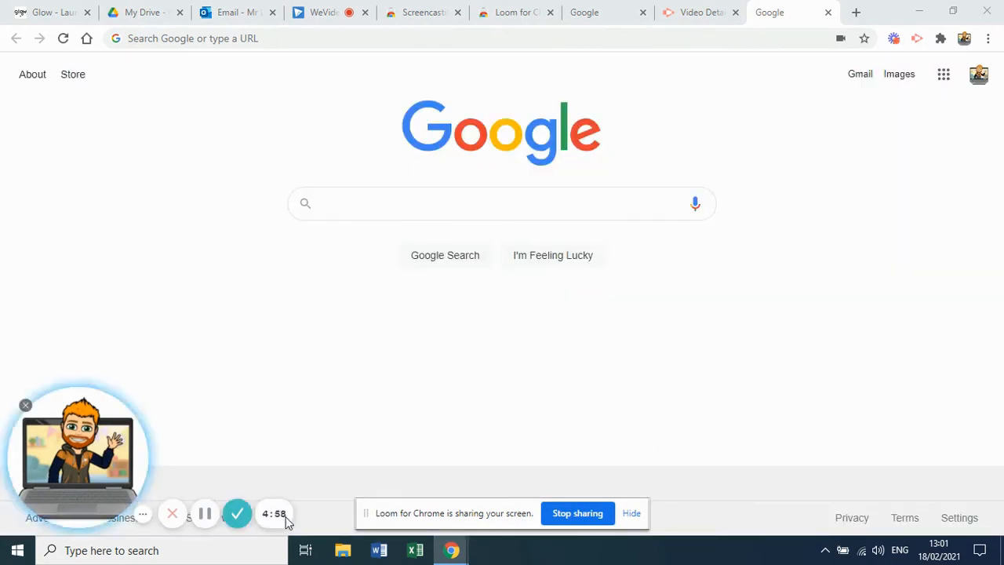
Check the options of Loom's camera bubble and finish the recording.
{"action": "left_click", "coordinate": [144, 517]}
{"action": "left_click", "coordinate": [143, 516]}
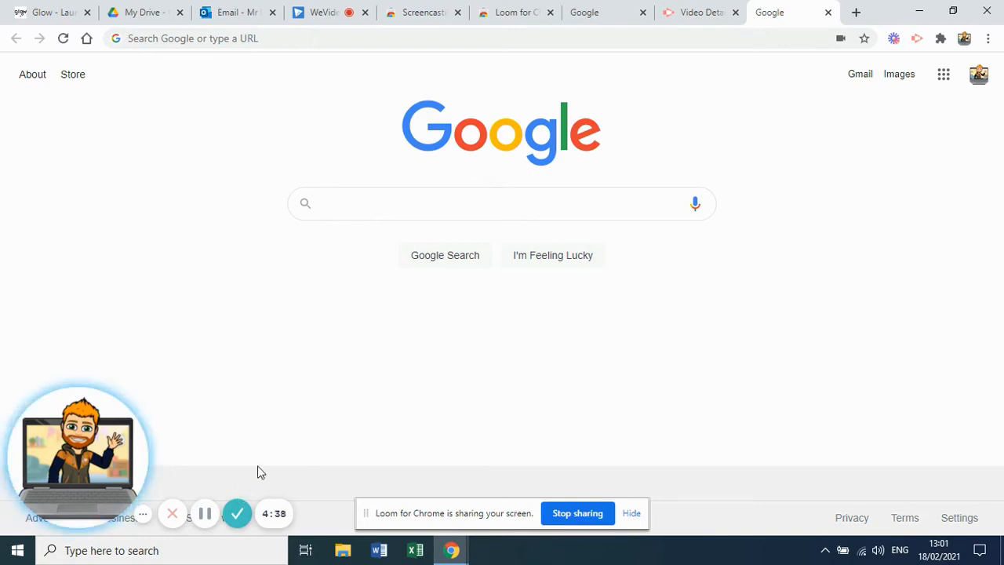
{"action": "left_click", "coordinate": [238, 514]}
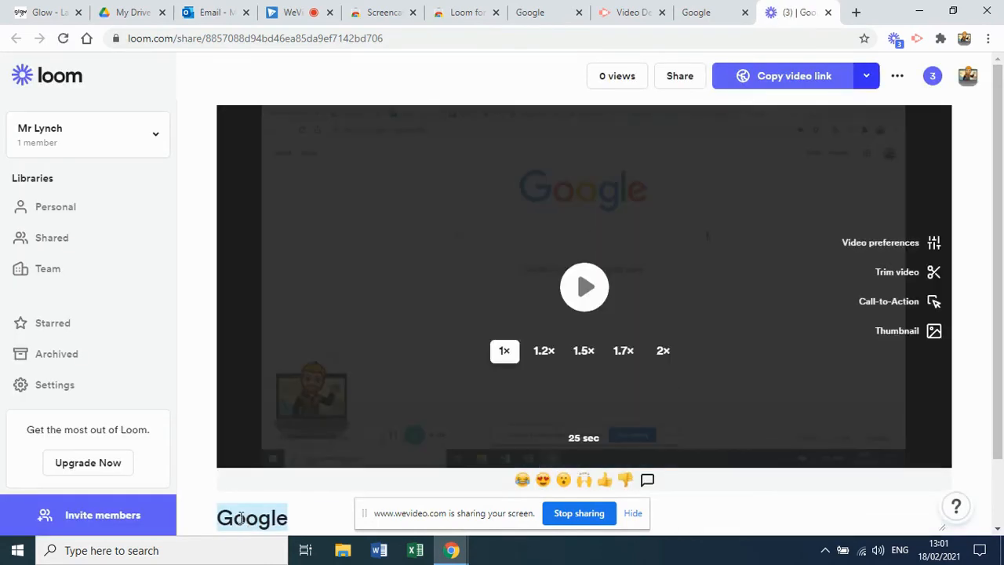
Look over the new Loom video's page and copy its video link.
{"action": "scroll", "coordinate": [478, 213], "scroll_direction": "down", "scroll_amount": 1}
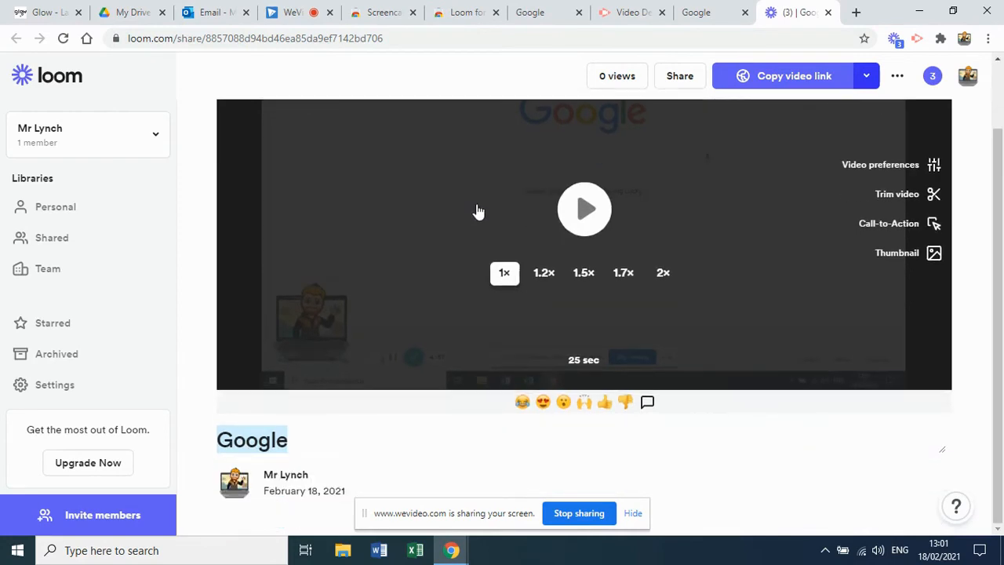
{"action": "scroll", "coordinate": [478, 212], "scroll_direction": "up", "scroll_amount": 1}
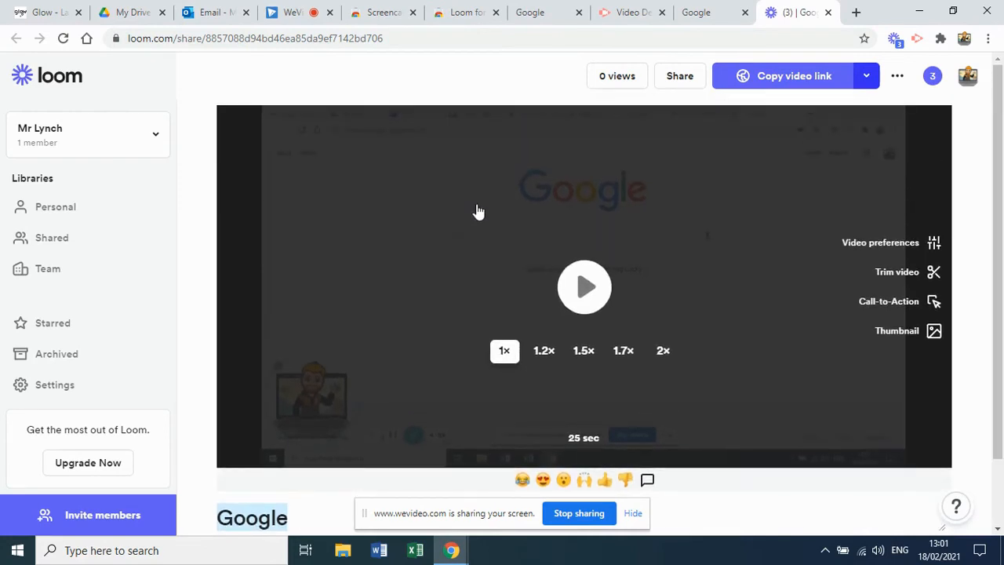
{"action": "left_click", "coordinate": [829, 84]}
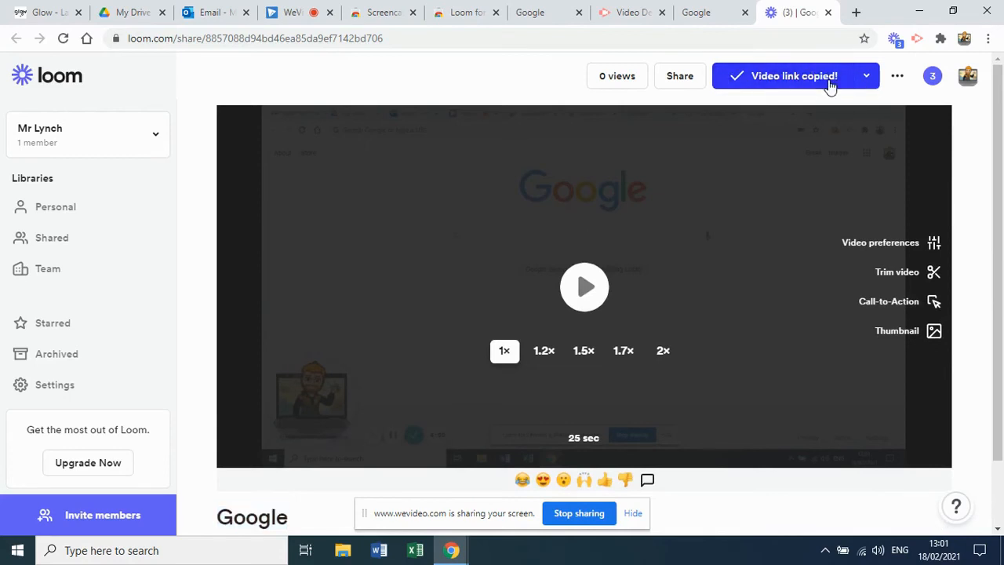
Switch to the Glow launch pad, open Google Classroom and enter the Test Kitchen class.
{"action": "left_click", "coordinate": [41, 14]}
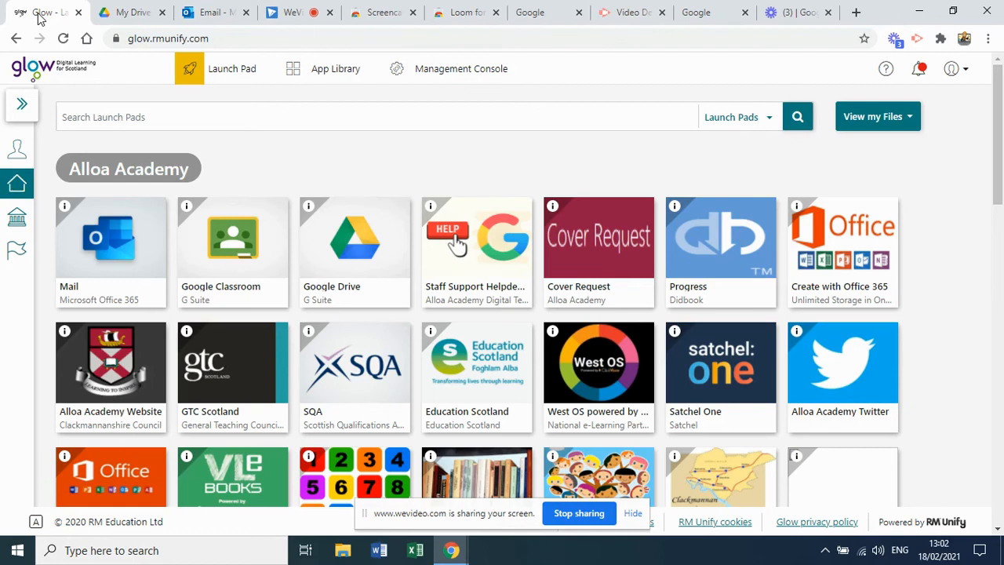
{"action": "left_click", "coordinate": [247, 238]}
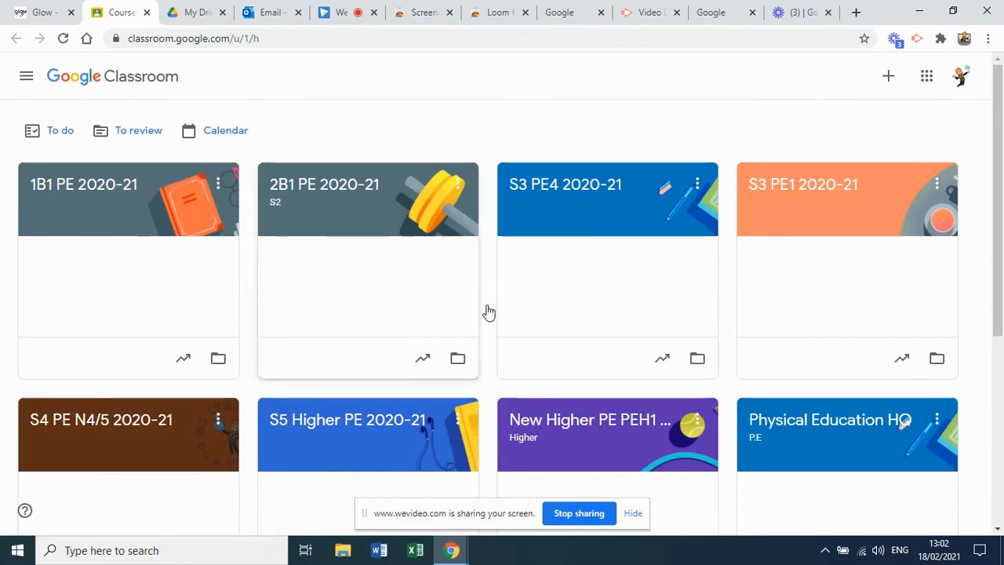
{"action": "scroll", "coordinate": [585, 329], "scroll_direction": "down", "scroll_amount": 3}
{"action": "scroll", "coordinate": [586, 330], "scroll_direction": "down", "scroll_amount": 2}
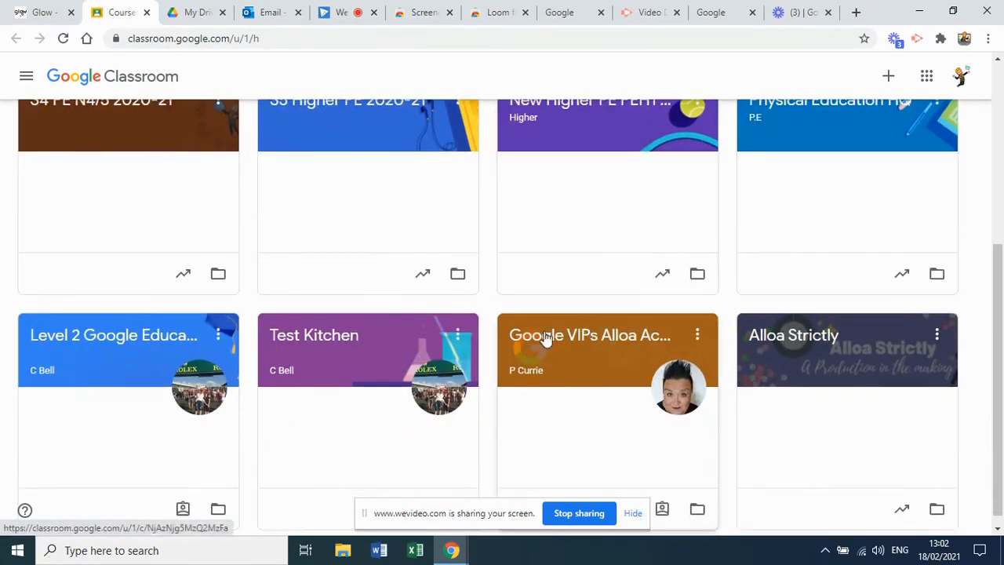
{"action": "left_click", "coordinate": [314, 336]}
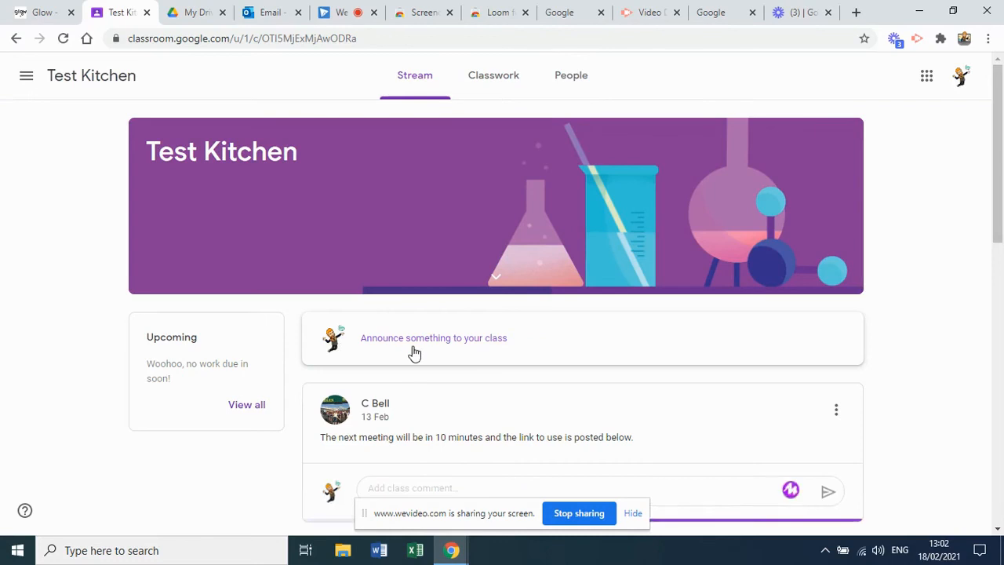
Post the copied Loom link as a class comment on the 13 Feb meeting announcement and open the posted link.
{"action": "scroll", "coordinate": [412, 349], "scroll_direction": "down", "scroll_amount": 2}
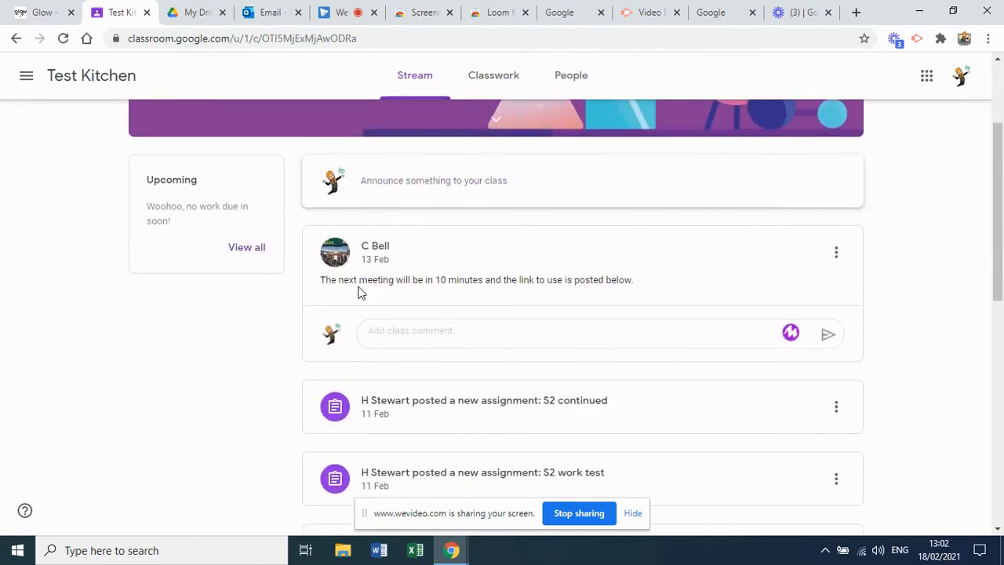
{"action": "left_click", "coordinate": [388, 328]}
{"action": "key", "text": "ctrl+v"}
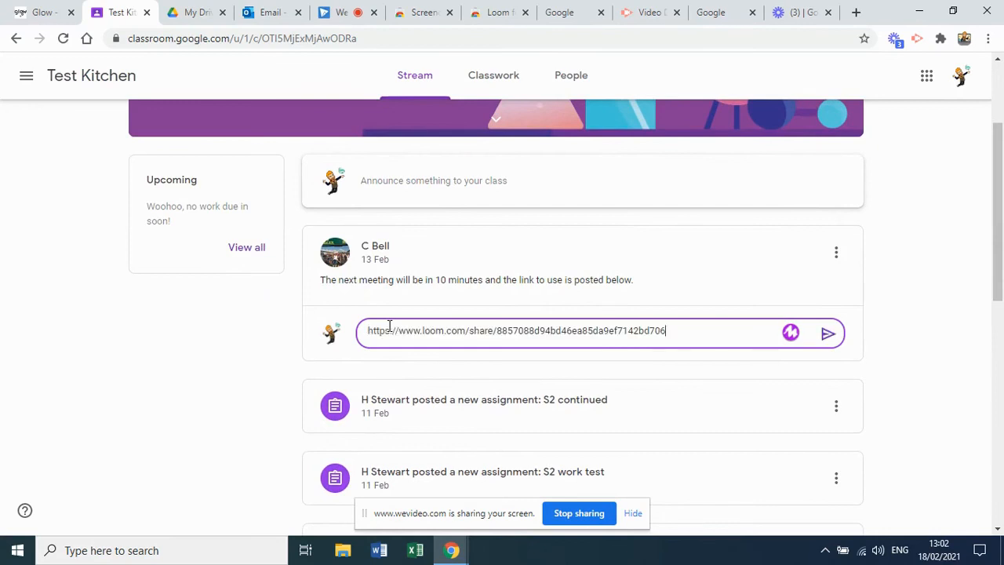
{"action": "left_click", "coordinate": [829, 335]}
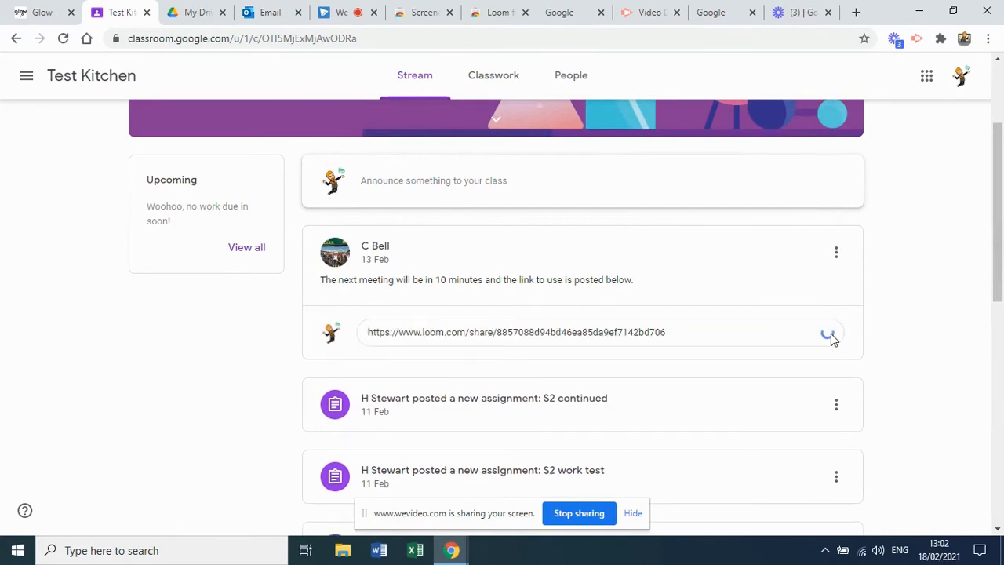
{"action": "left_click", "coordinate": [652, 289]}
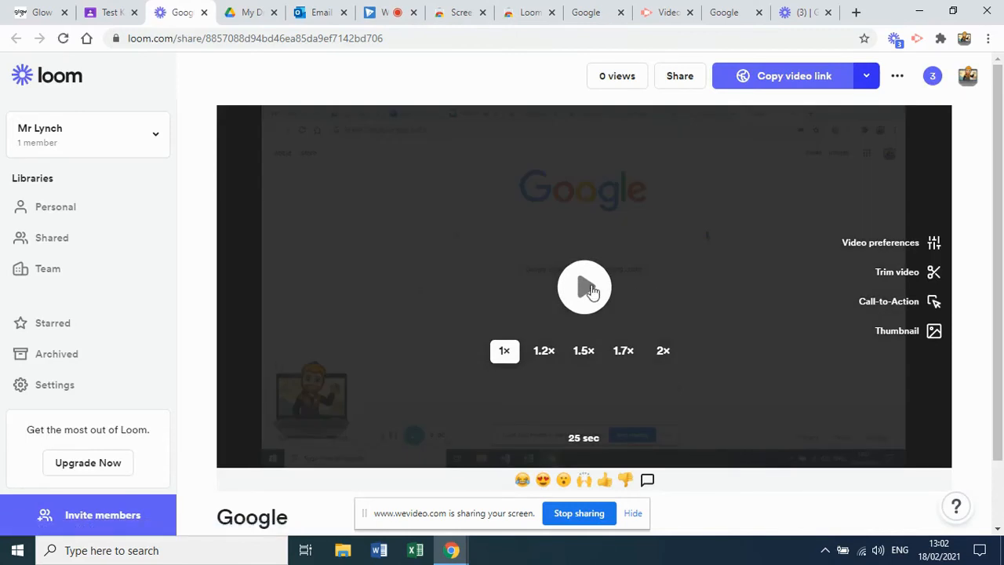
Return to the Screencastify recording's page and open Screencastify's Editor.
{"action": "left_click", "coordinate": [663, 13]}
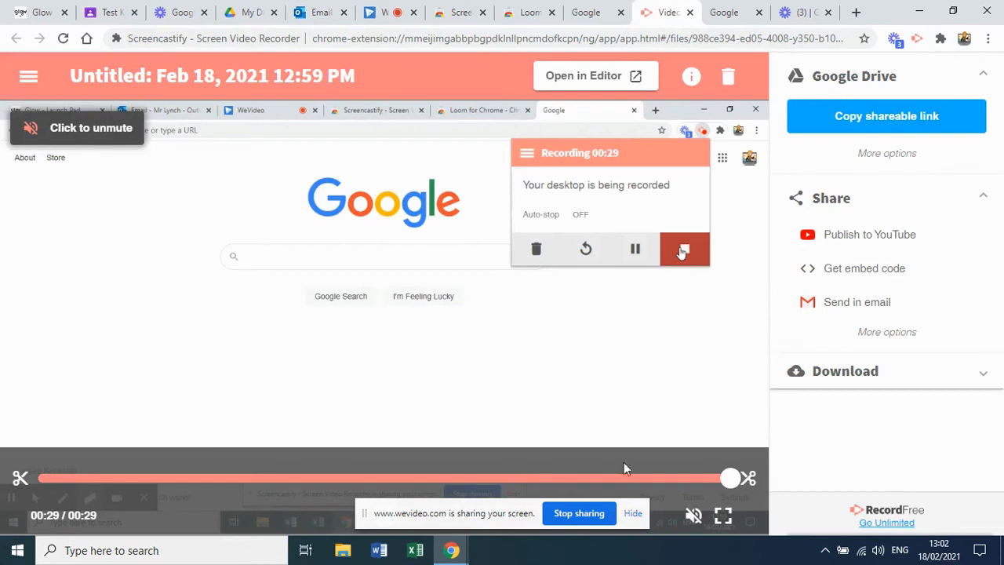
{"action": "left_click", "coordinate": [28, 75]}
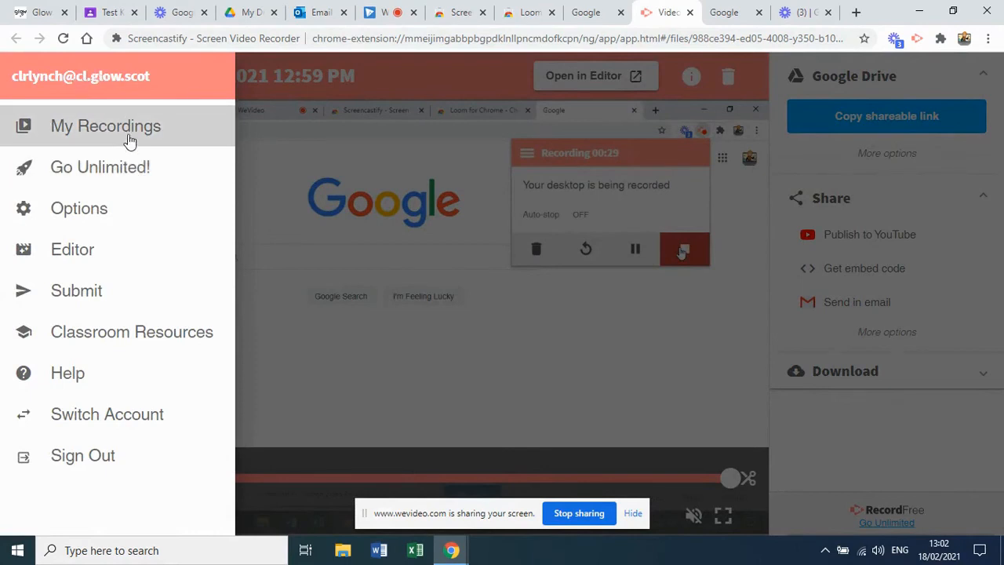
{"action": "left_click", "coordinate": [71, 250]}
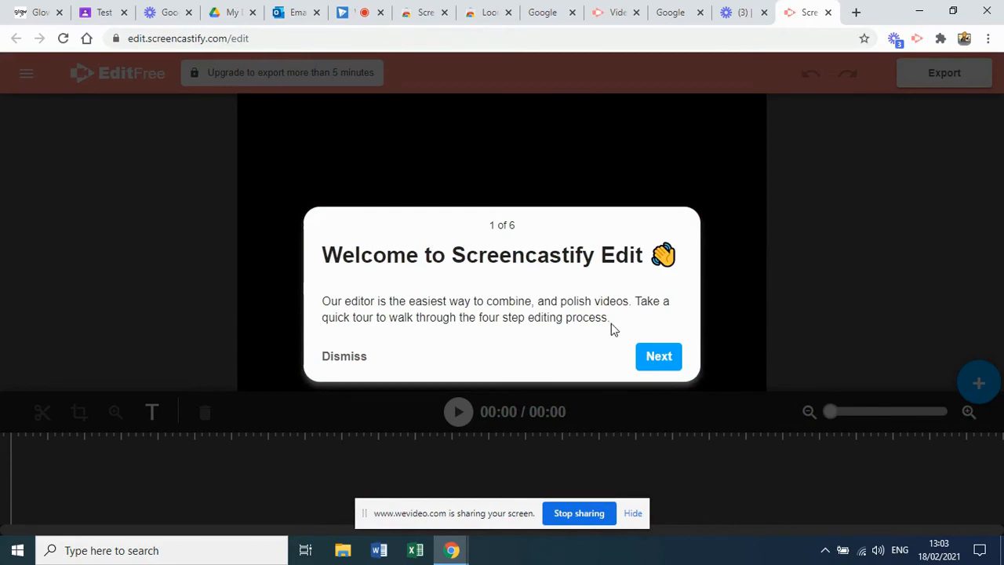
Step through the editor's welcome tour as far as the cut, crop and zoom tools, and dismiss it.
{"action": "left_click", "coordinate": [661, 356]}
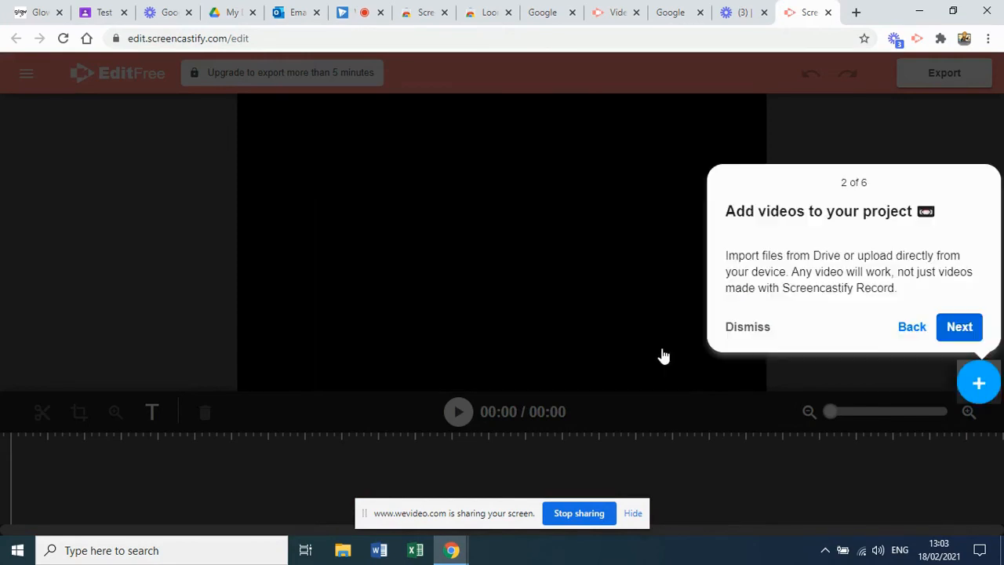
{"action": "left_click", "coordinate": [917, 332]}
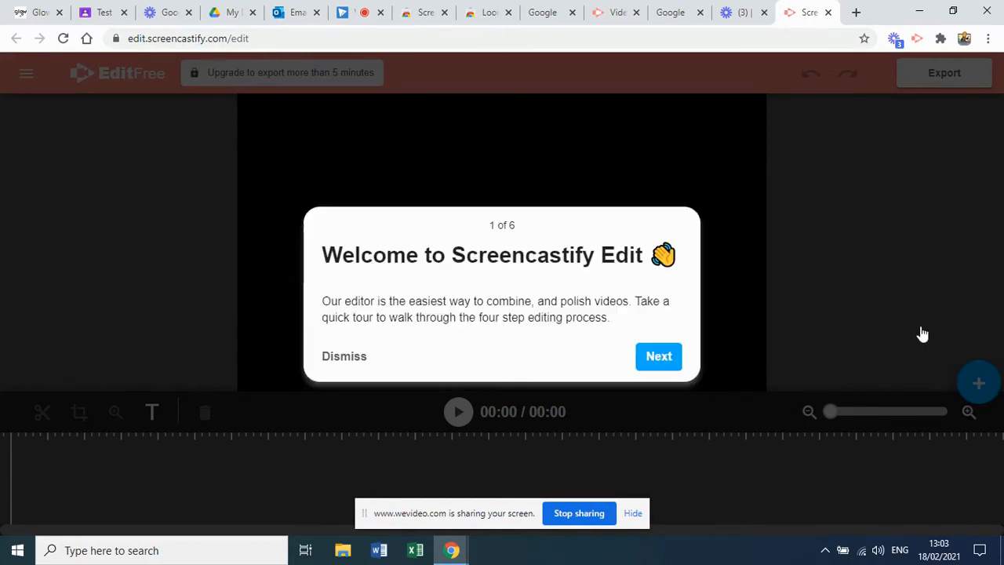
{"action": "left_click", "coordinate": [661, 357]}
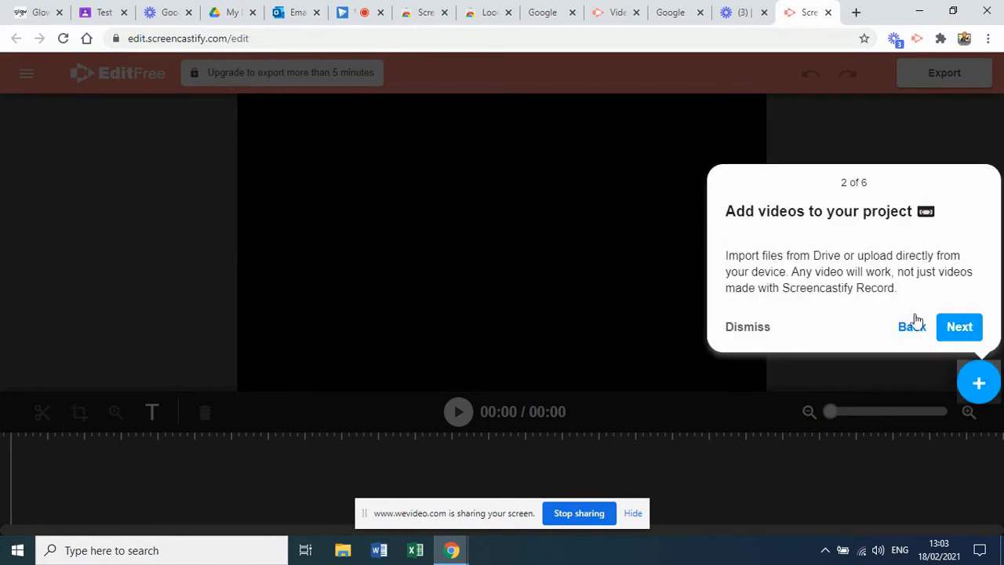
{"action": "left_click", "coordinate": [951, 342]}
{"action": "left_click", "coordinate": [603, 403]}
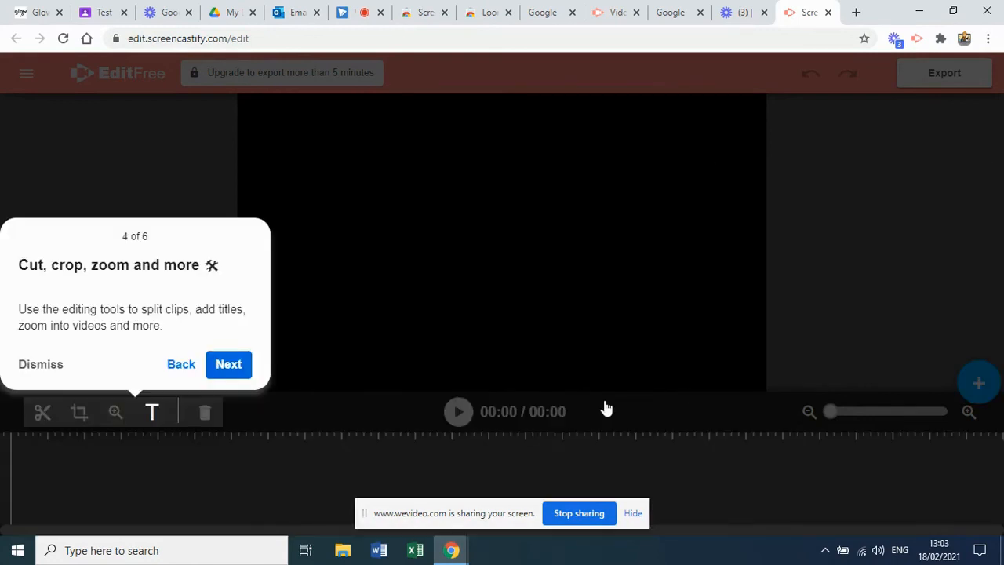
{"action": "left_click", "coordinate": [32, 365]}
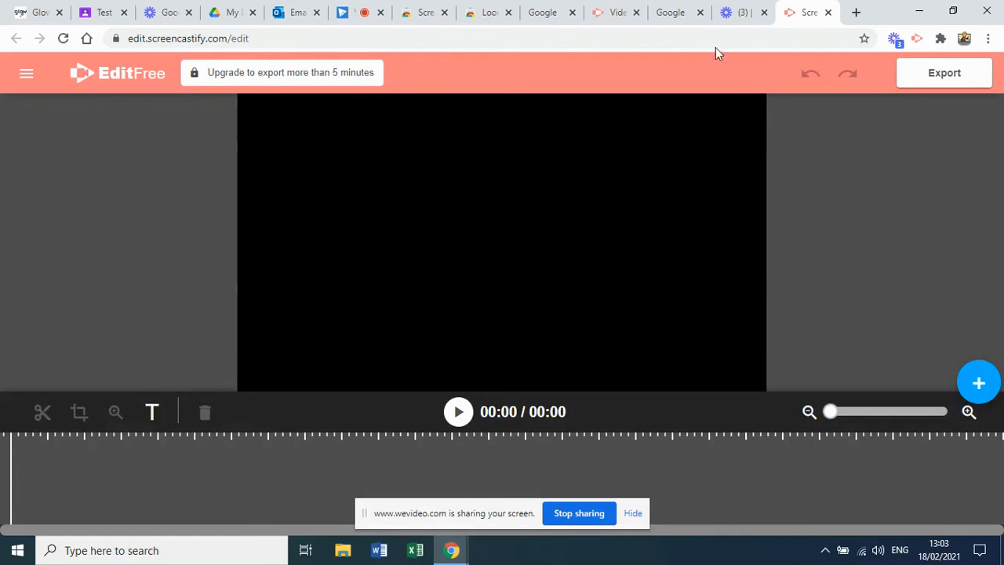
Compare the Loom video page's options with the Screencastify editor, and close the editor.
{"action": "left_click", "coordinate": [741, 12]}
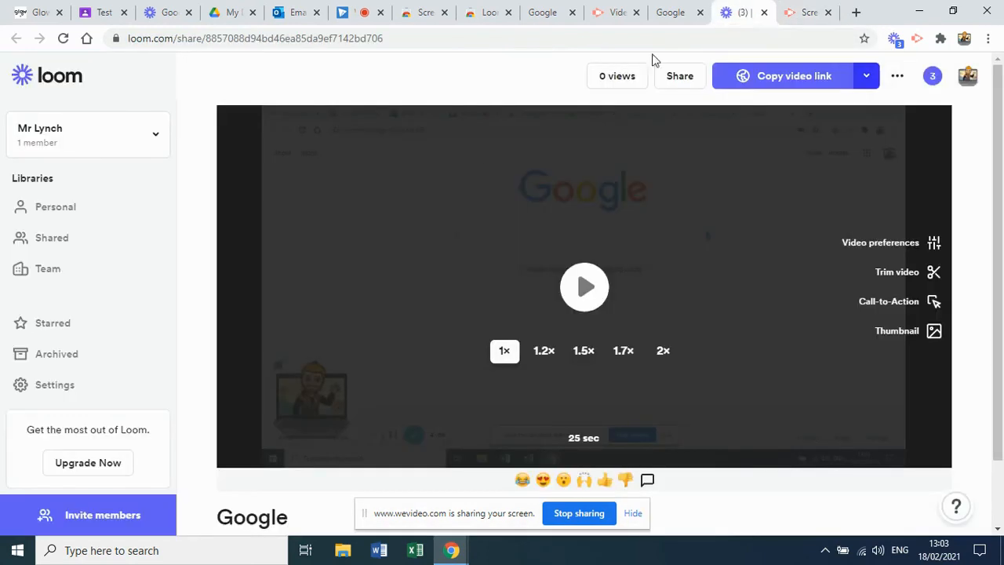
{"action": "scroll", "coordinate": [461, 303], "scroll_direction": "down", "scroll_amount": 1}
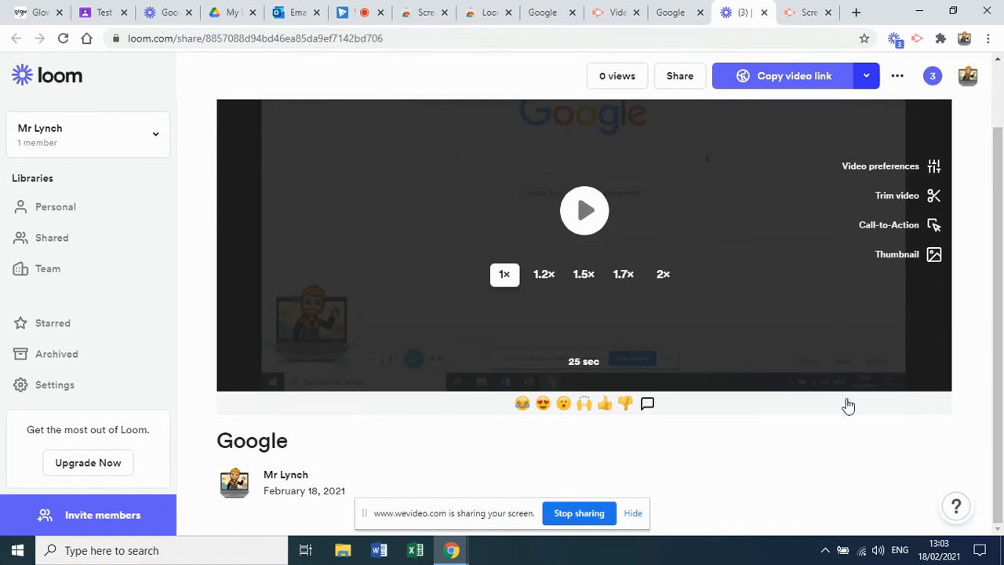
{"action": "scroll", "coordinate": [777, 278], "scroll_direction": "up", "scroll_amount": 1}
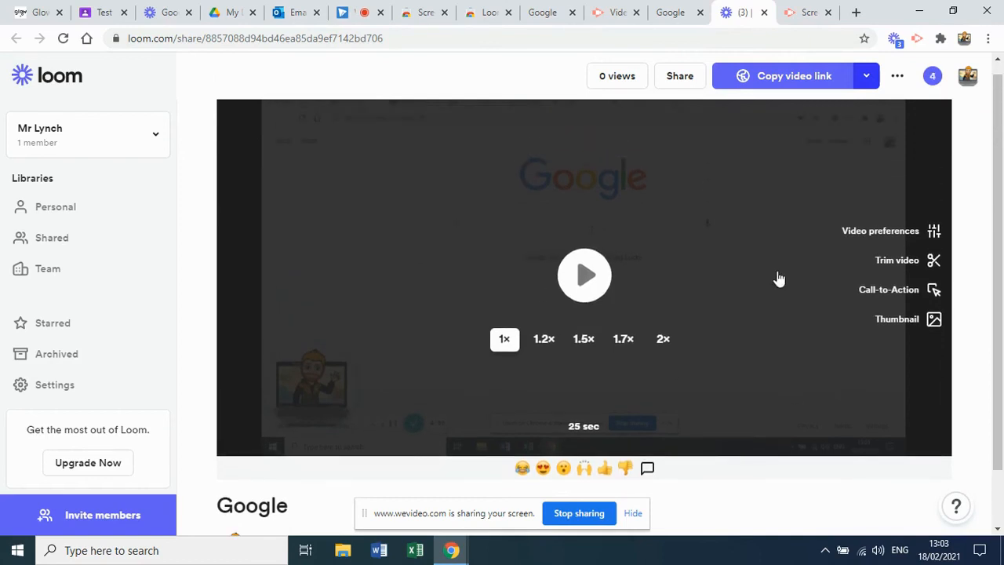
{"action": "scroll", "coordinate": [779, 278], "scroll_direction": "up", "scroll_amount": 1}
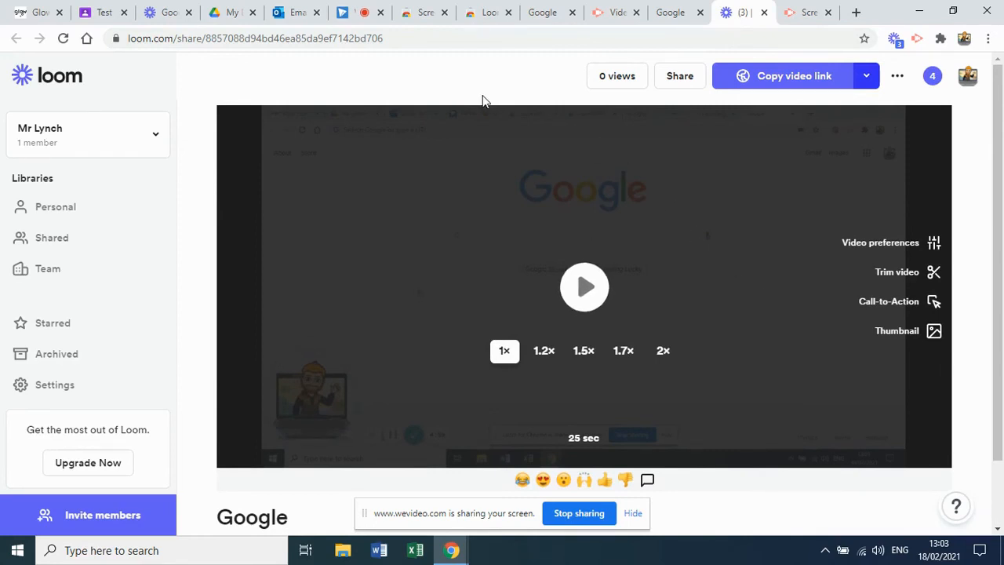
{"action": "left_click", "coordinate": [788, 18]}
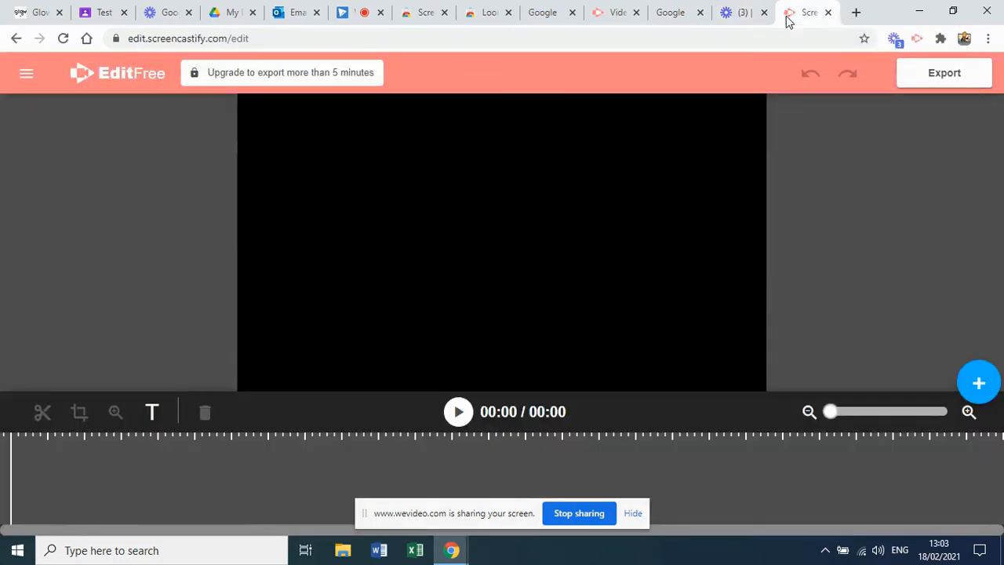
{"action": "left_click", "coordinate": [745, 12]}
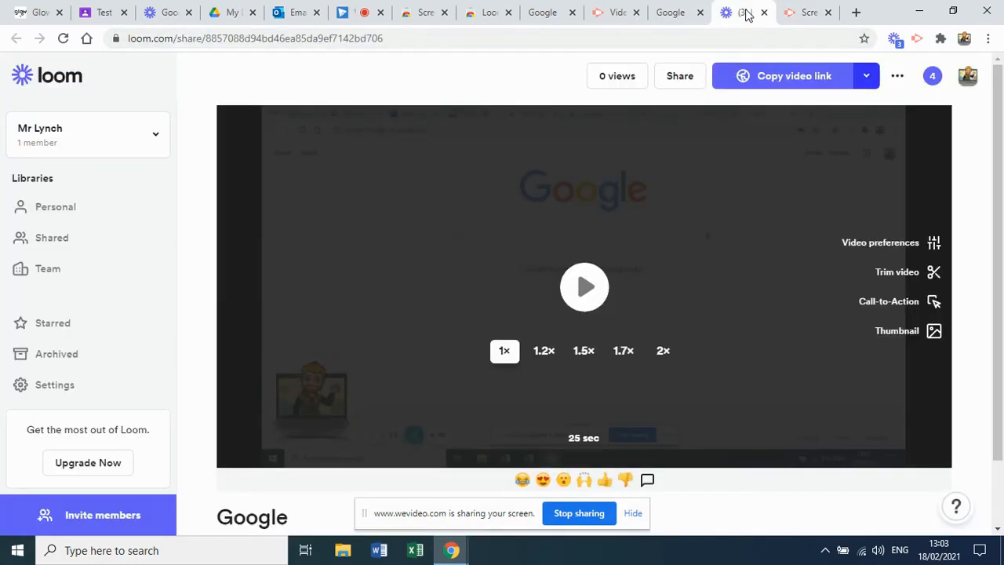
{"action": "left_click", "coordinate": [793, 17]}
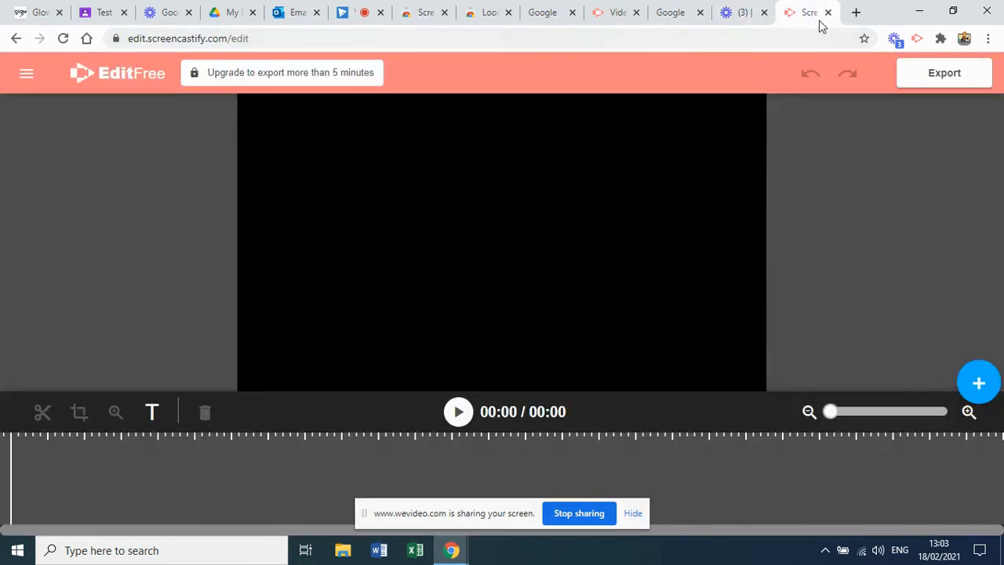
{"action": "left_click", "coordinate": [828, 13]}
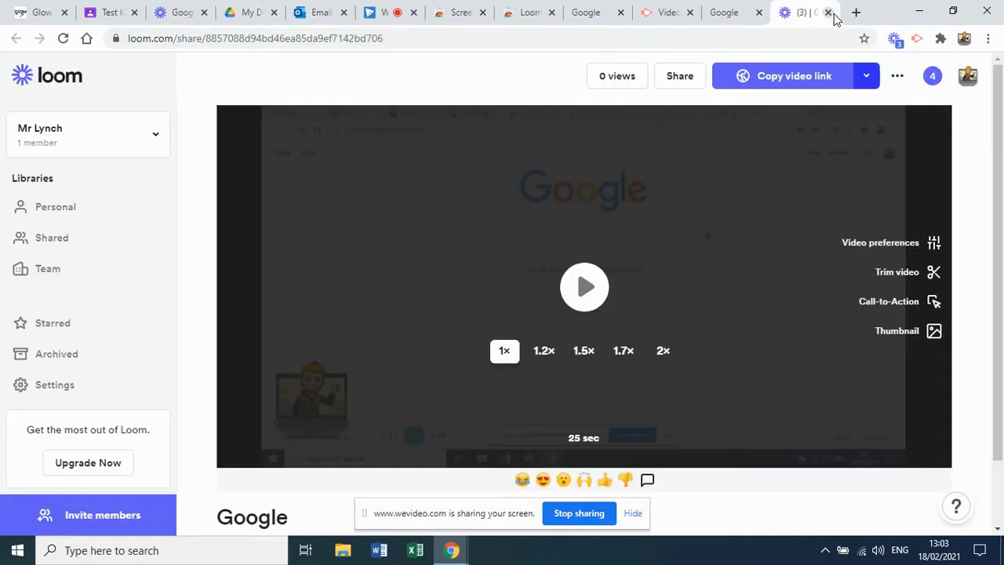